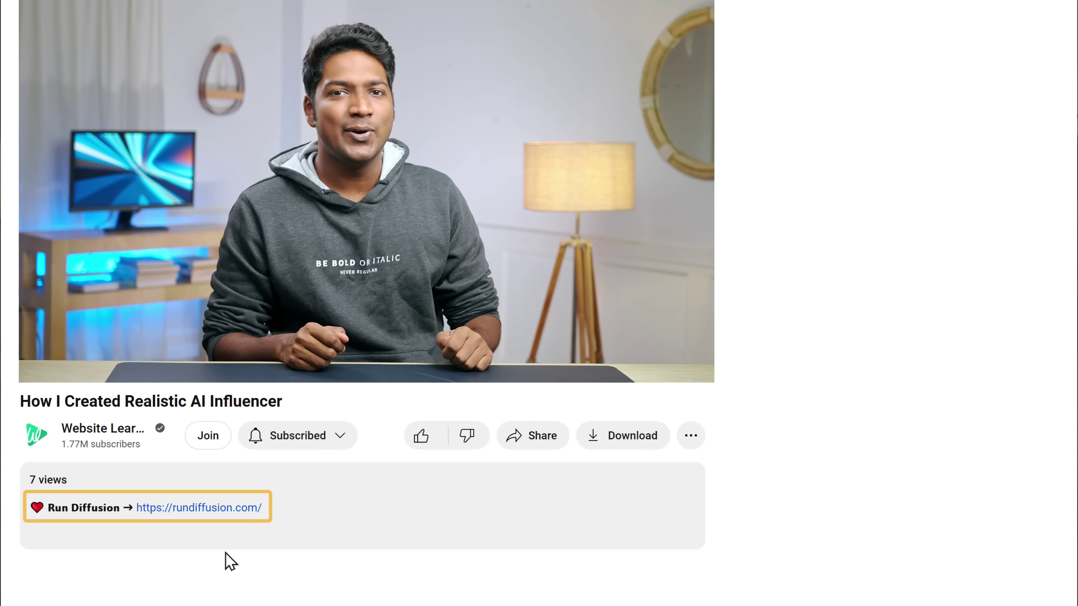
Start a RunDiffusion free trial by signing in with a Google account
left_click(196, 512)
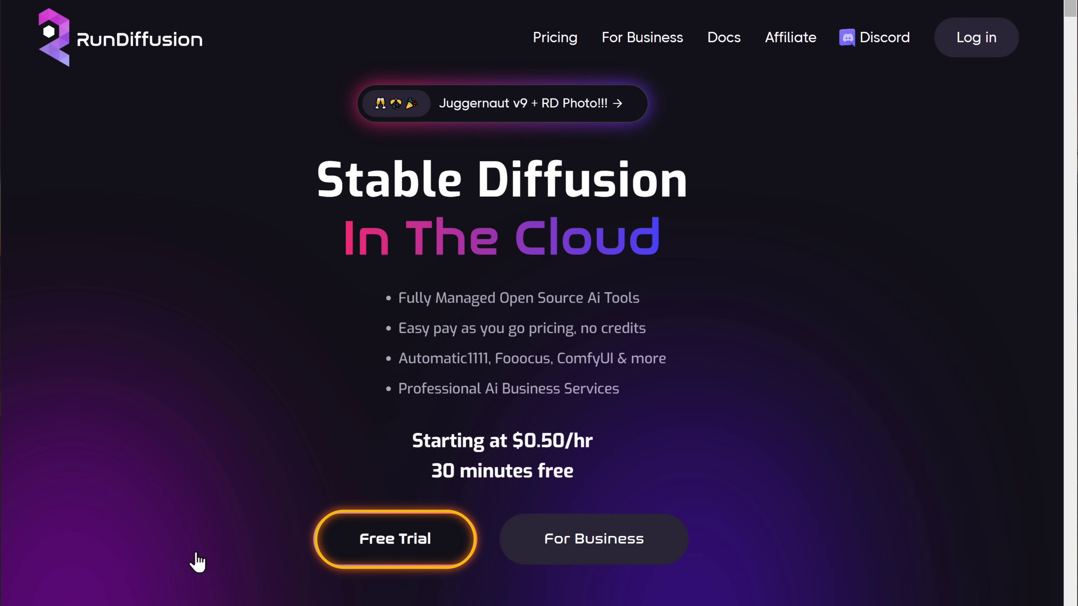
left_click(388, 547)
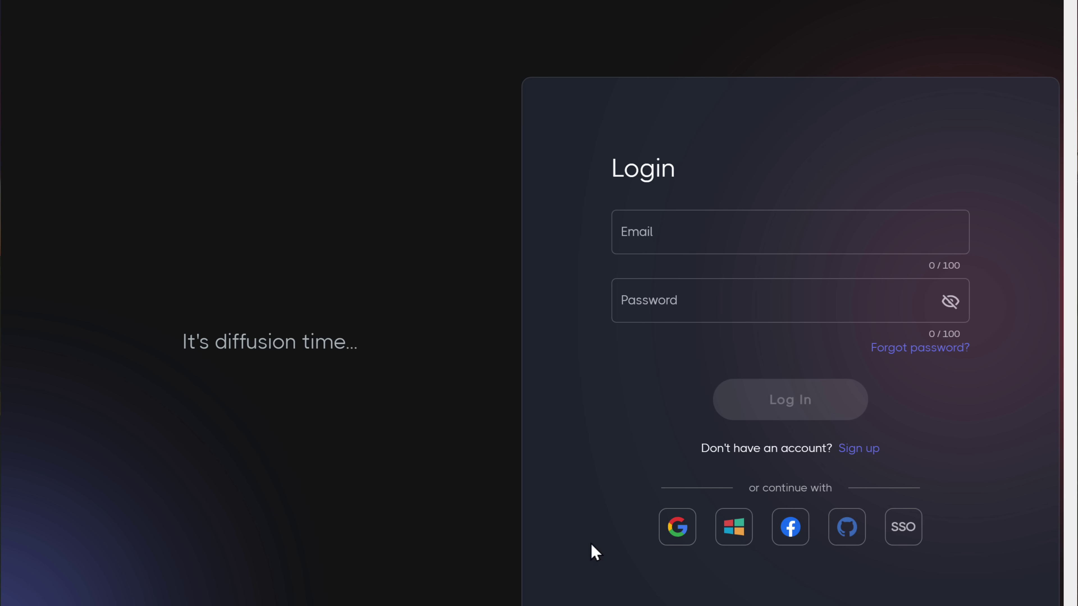
left_click(678, 540)
left_click(460, 260)
left_click(603, 401)
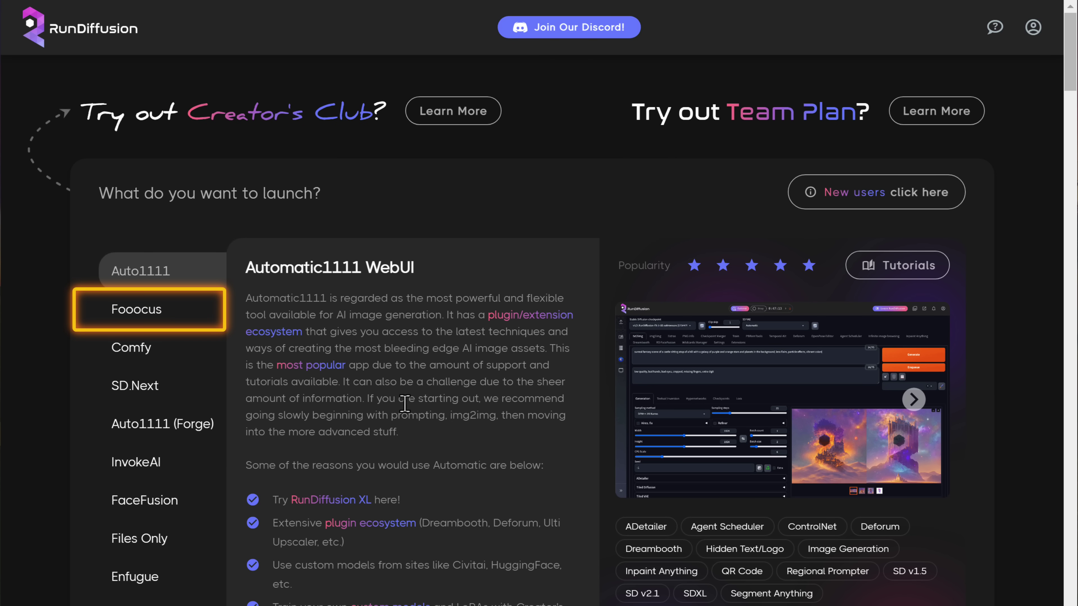
Choose Fooocus as the app and launch its session
left_click(157, 309)
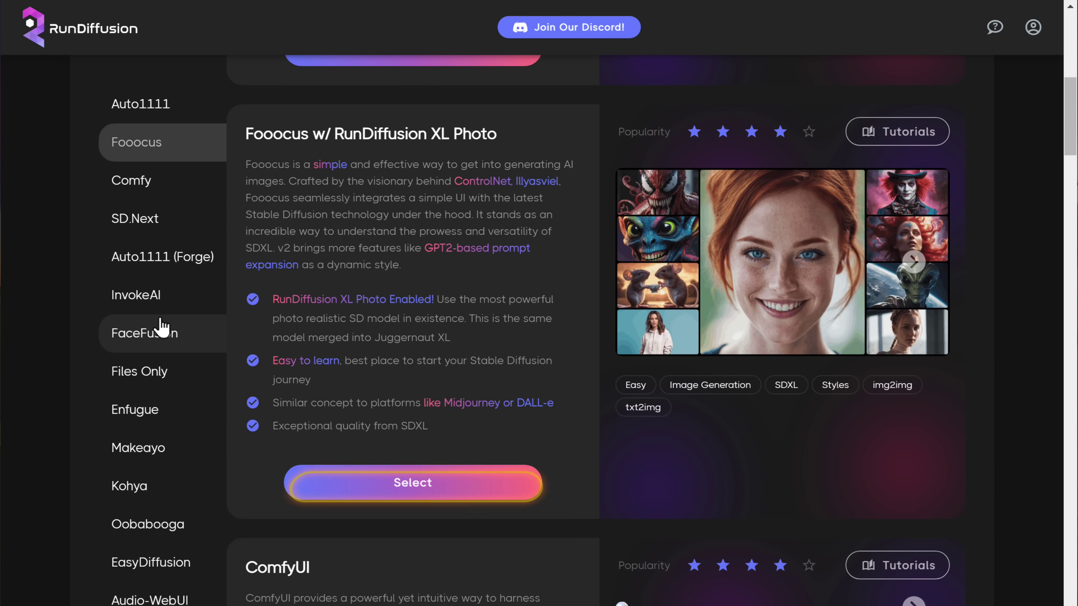
left_click(414, 495)
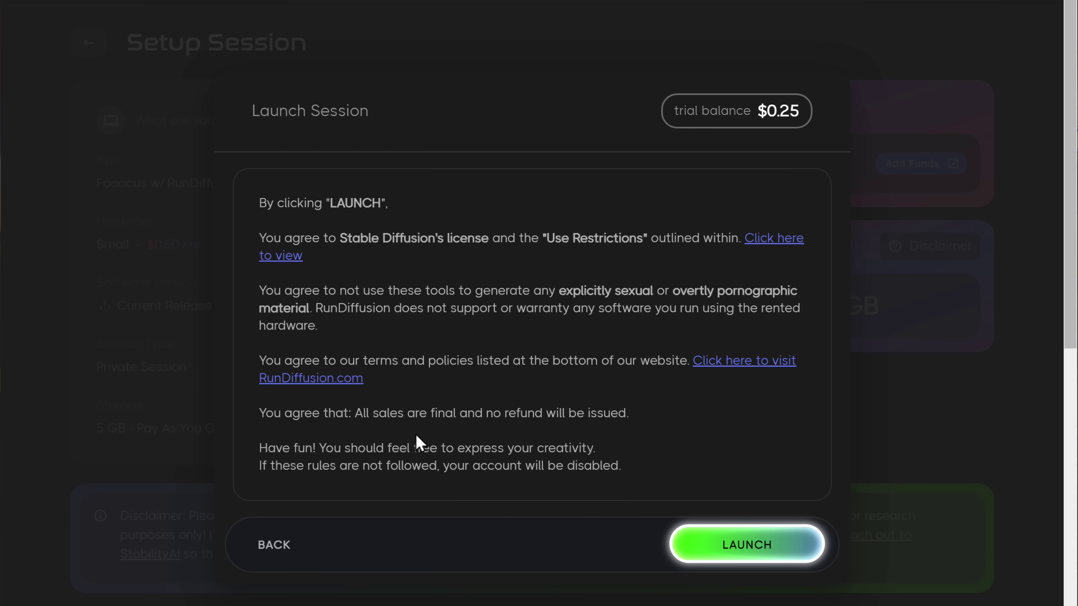
left_click(746, 552)
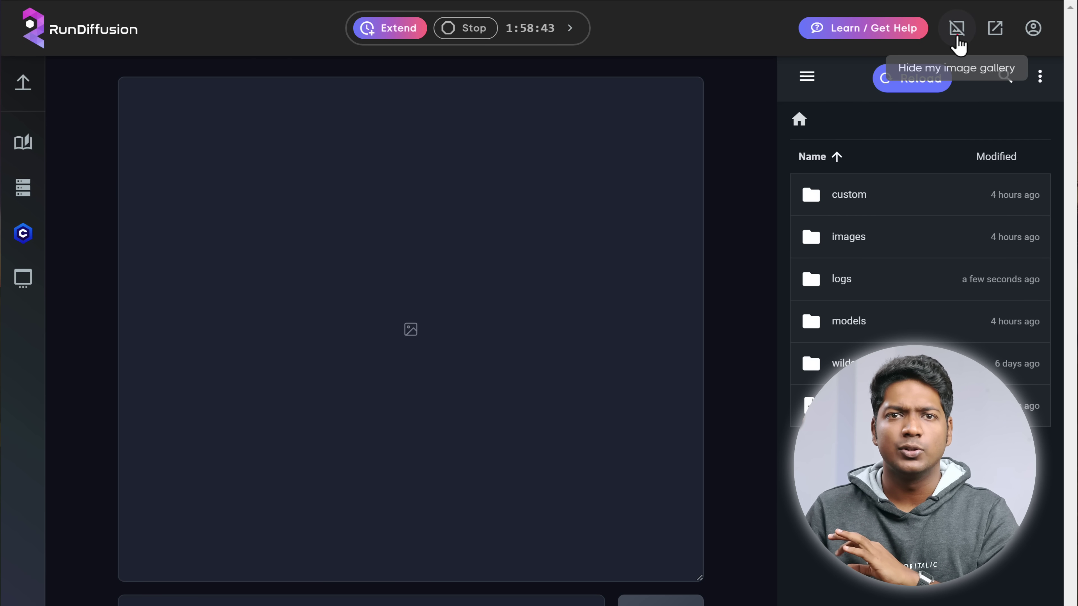
Toggle off the session's image gallery panel from the Fooocus top bar
left_click(958, 31)
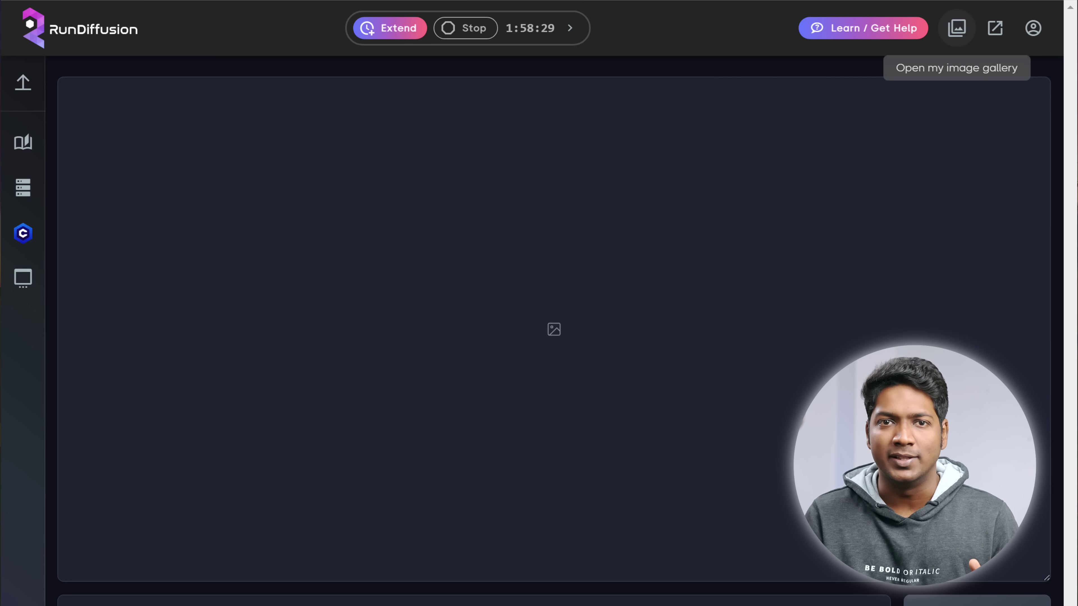
scroll(532, 300, "down", 3)
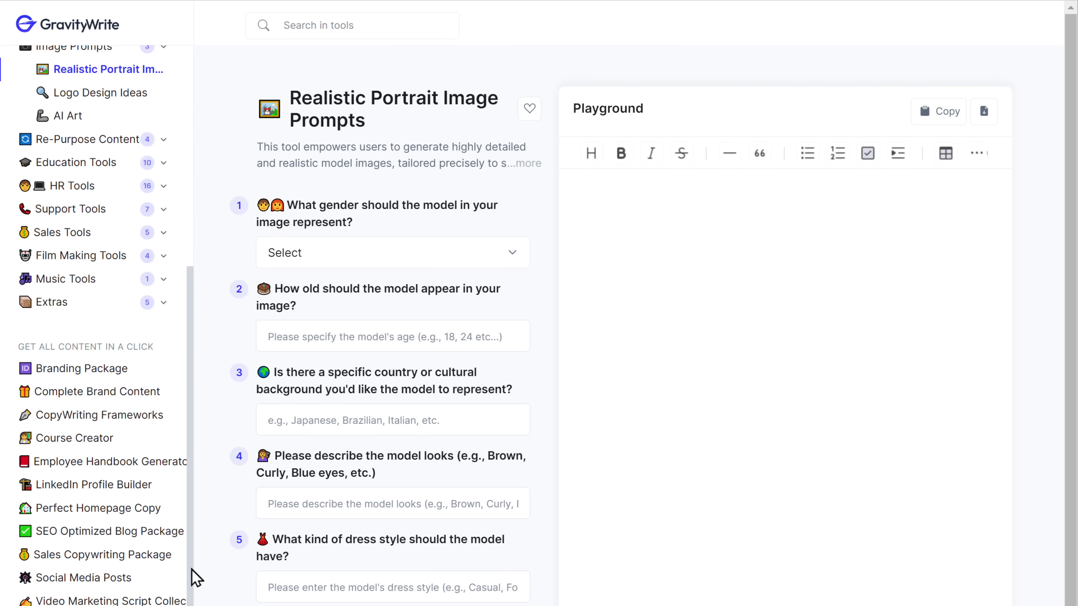
Generate portrait prompts for a Female, age 20, 'Black hair, Brown eye', Modern style, Park background
scroll(193, 578, "down", 4)
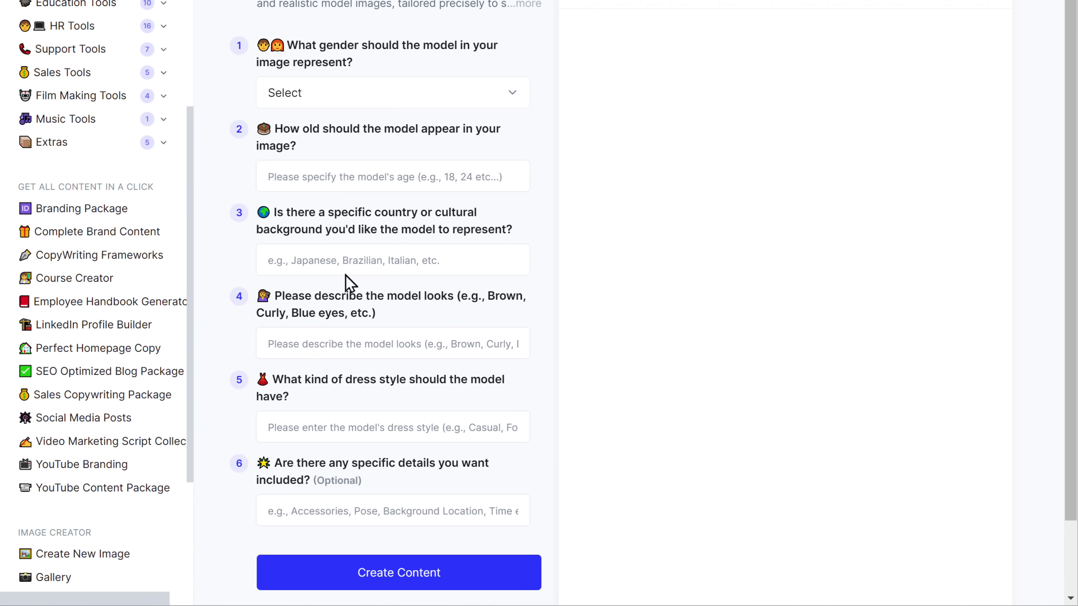
left_click(436, 102)
left_click(420, 146)
left_click(293, 172)
type("20")
key("Tab")
key("Tab")
type("Black hair, Brown eye")
key("Tab")
type("Modern")
key("Tab")
type("Park")
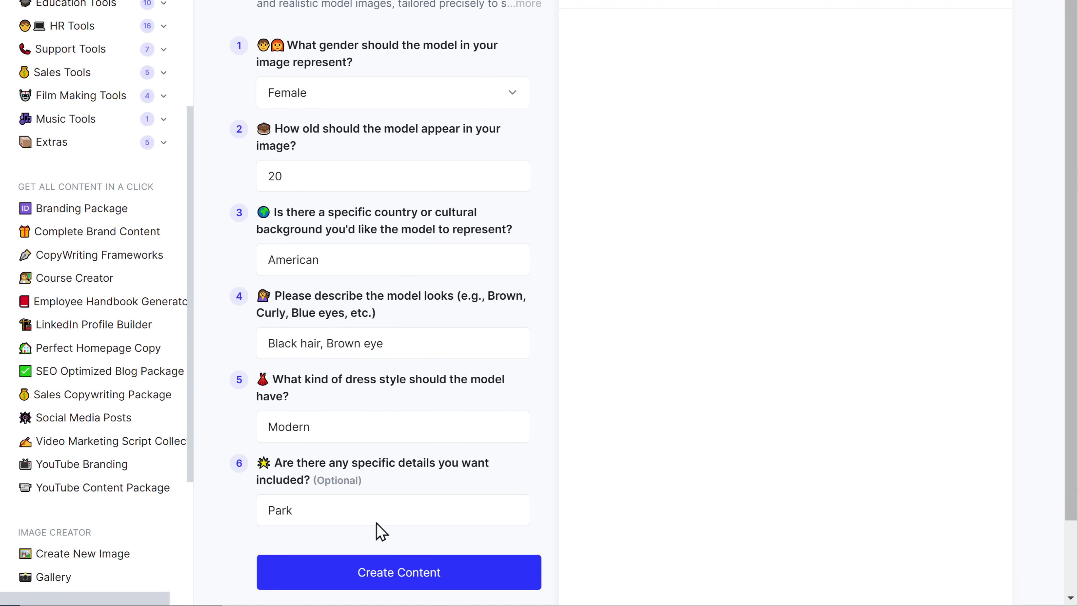
left_click(400, 585)
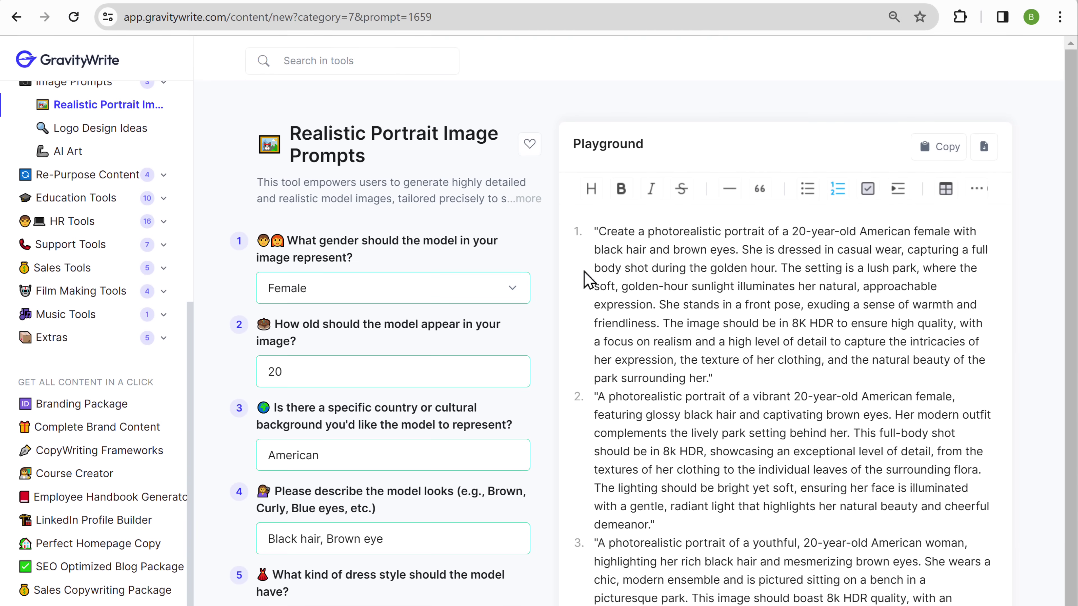
Copy the text of the first generated portrait prompt
left_click_drag(598, 232, 707, 376)
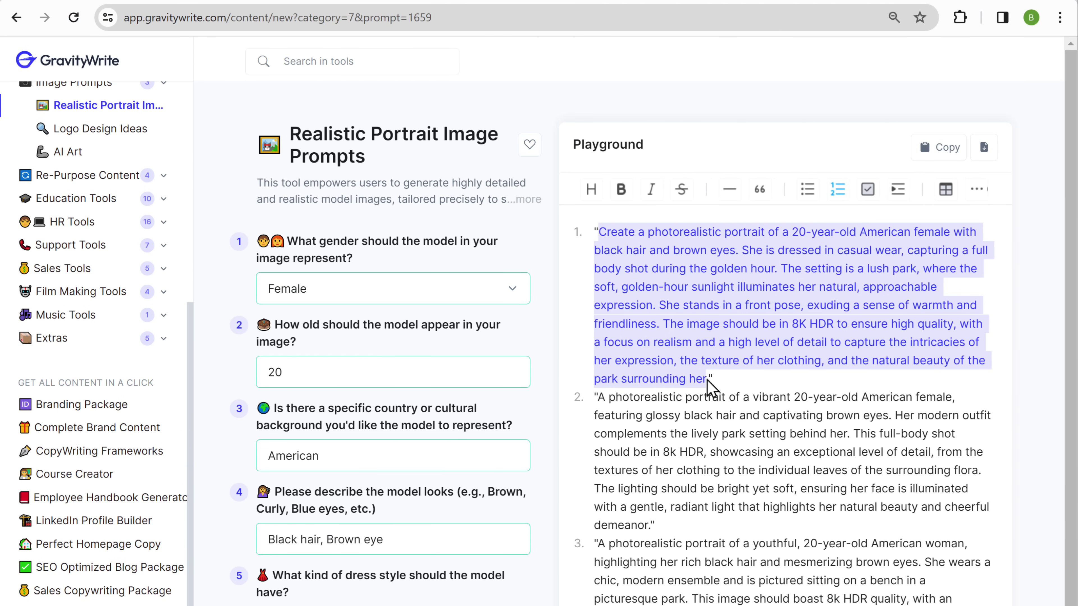
right_click(707, 377)
left_click(757, 455)
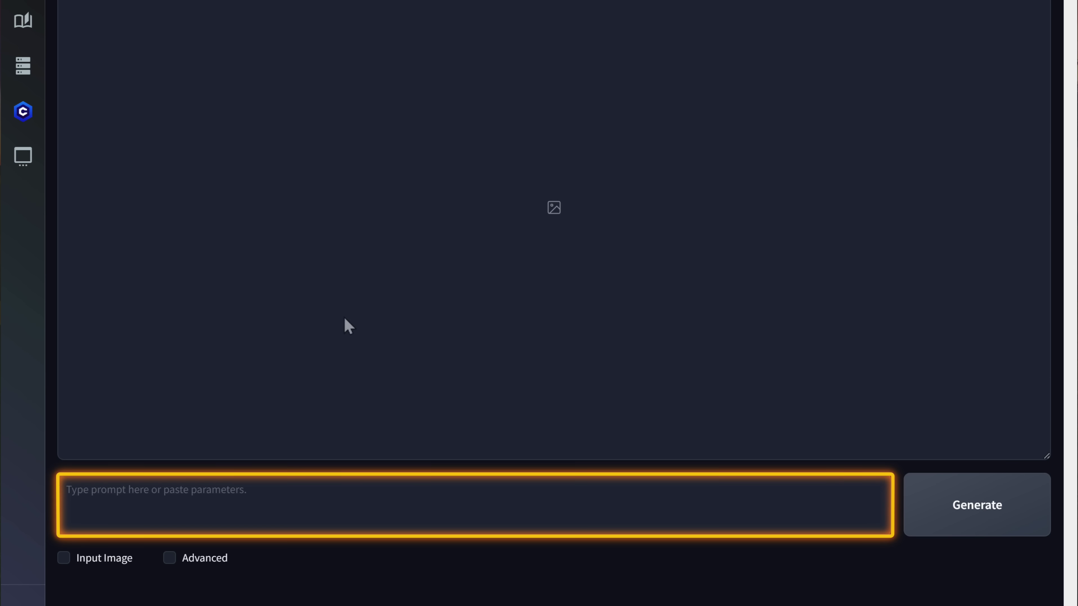
Paste the park portrait prompt into Fooocus, using 832×1216 aspect ratio and 4 images
right_click(78, 491)
left_click(169, 318)
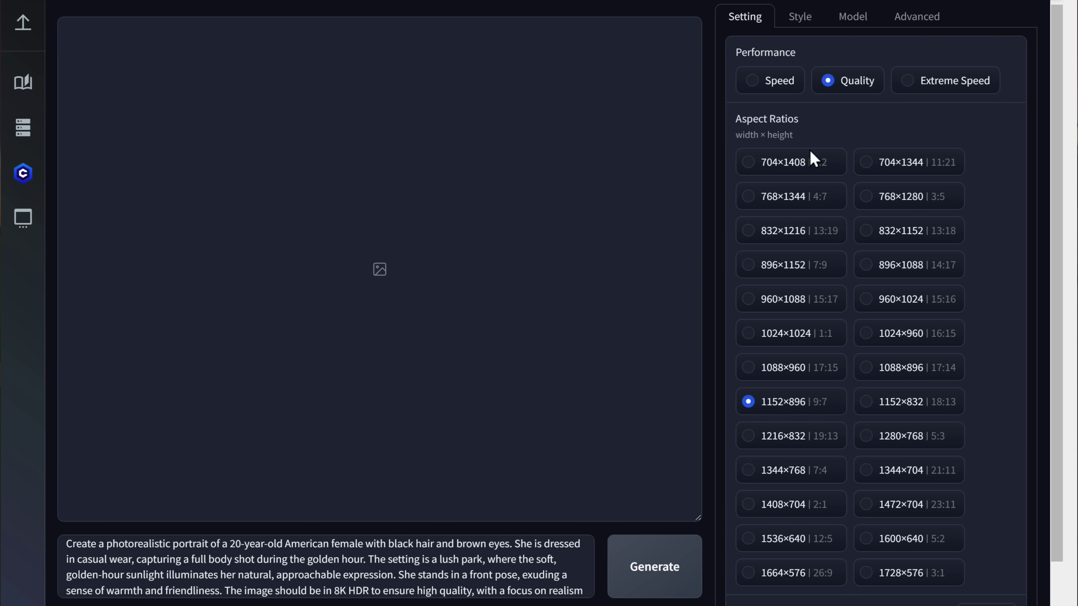
scroll(751, 241, "down", 5)
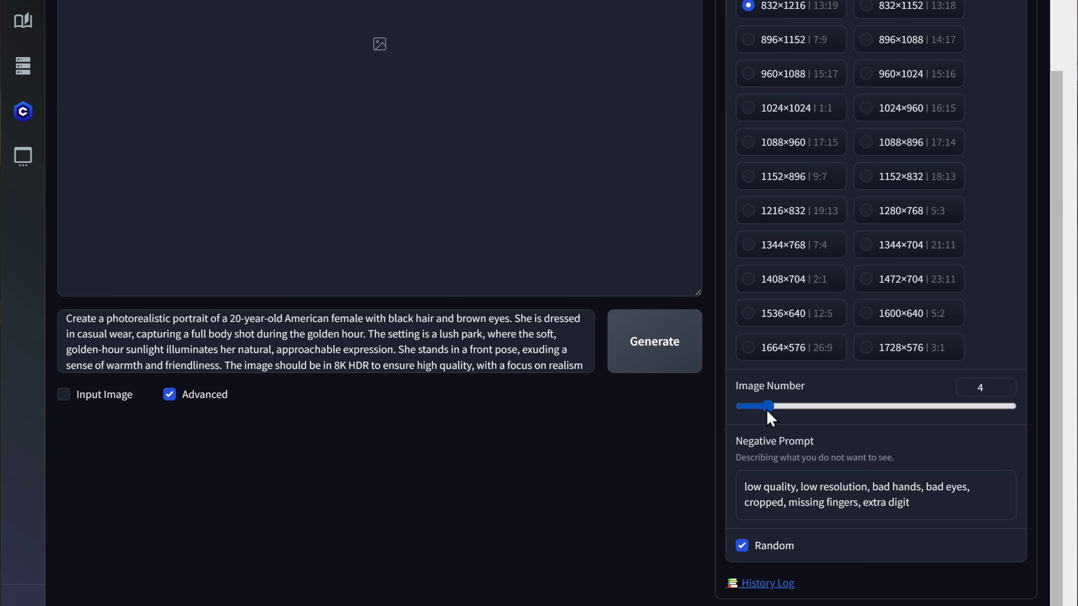
scroll(769, 412, "up", 5)
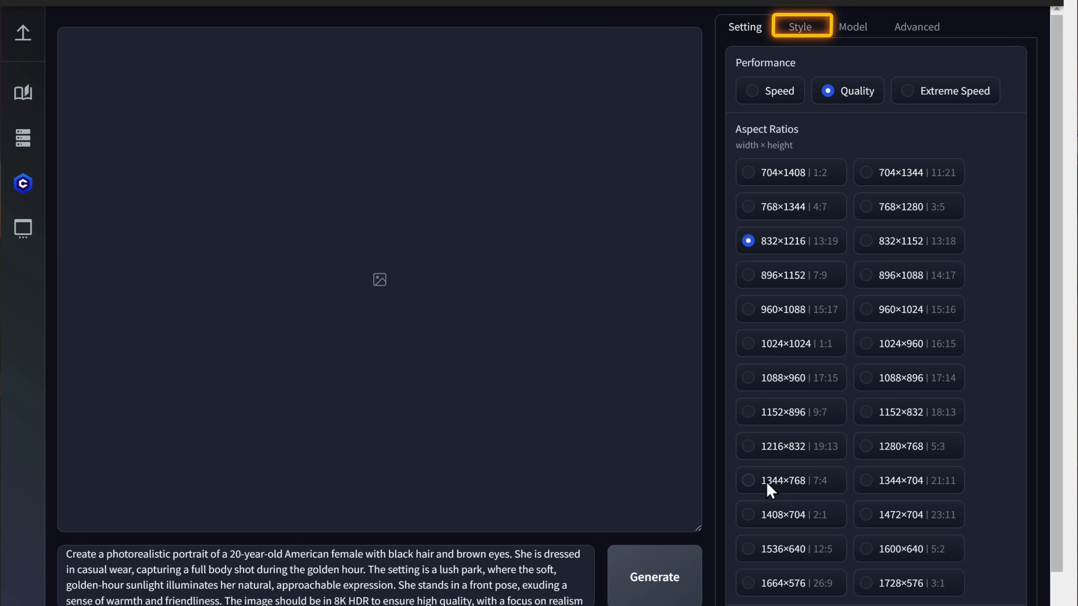
Apply the Fooocus V2, Enhance, Sharp and Photograph styles and generate four park portraits
left_click(801, 34)
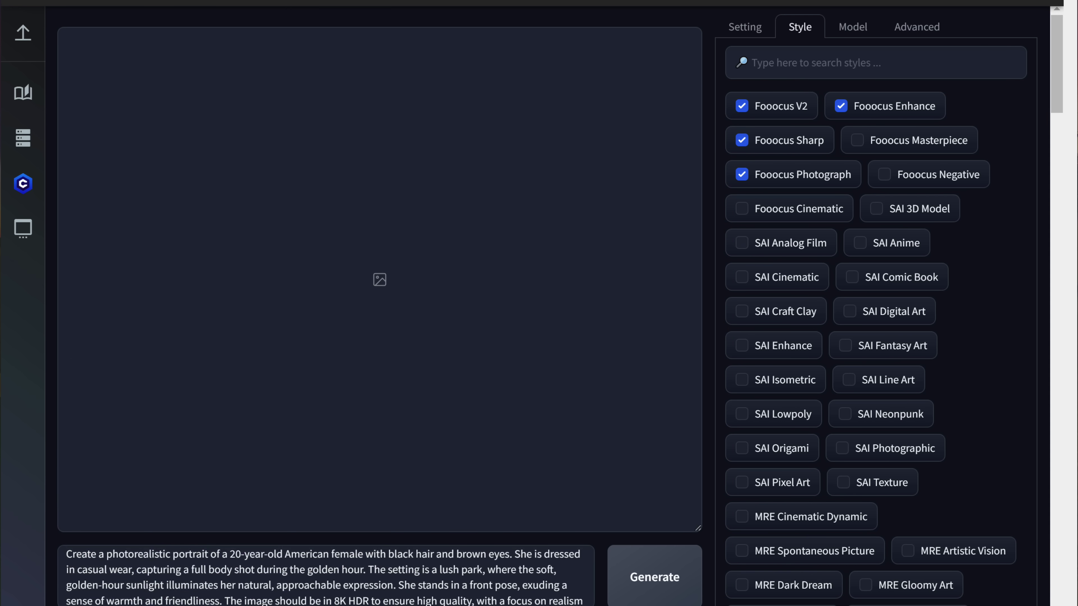
scroll(705, 344, "down", 1)
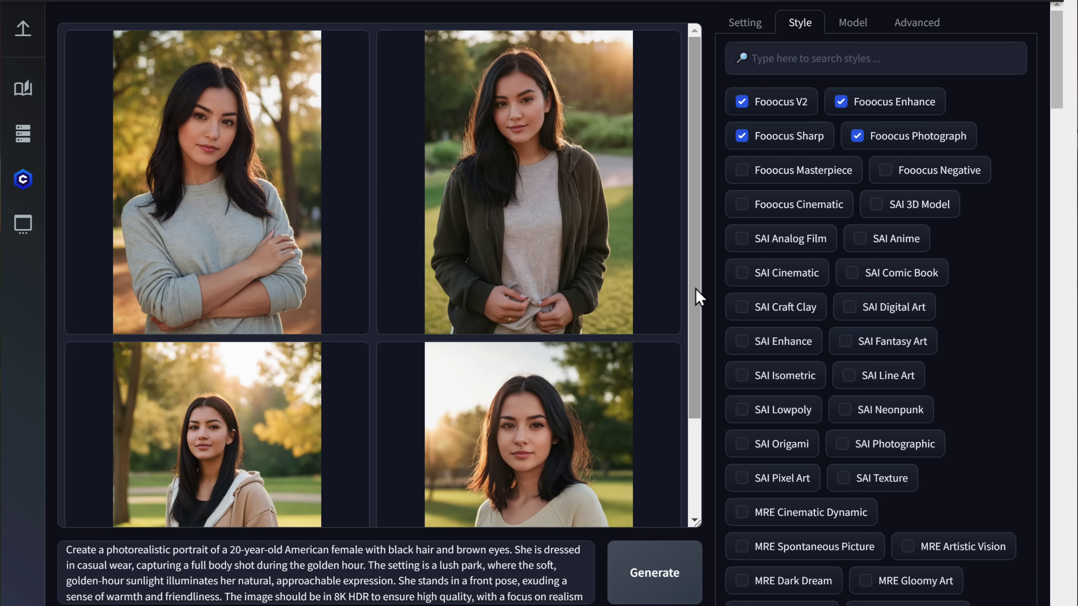
left_click_drag(695, 289, 694, 405)
left_click_drag(694, 392, 690, 284)
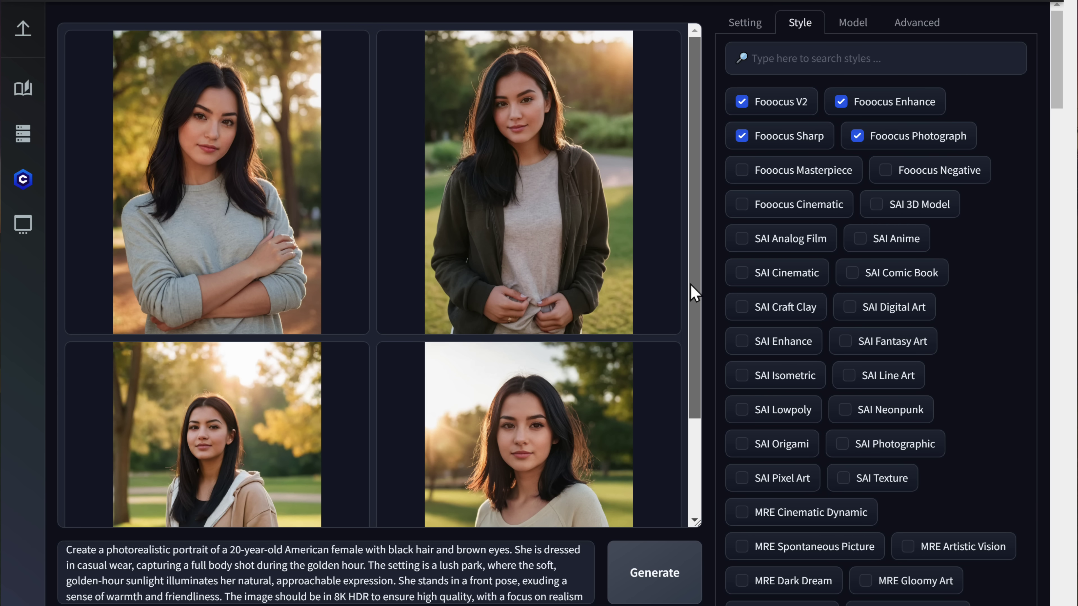
scroll(681, 301, "down", 3)
Enlarge the fourth park portrait and download it
left_click(596, 349)
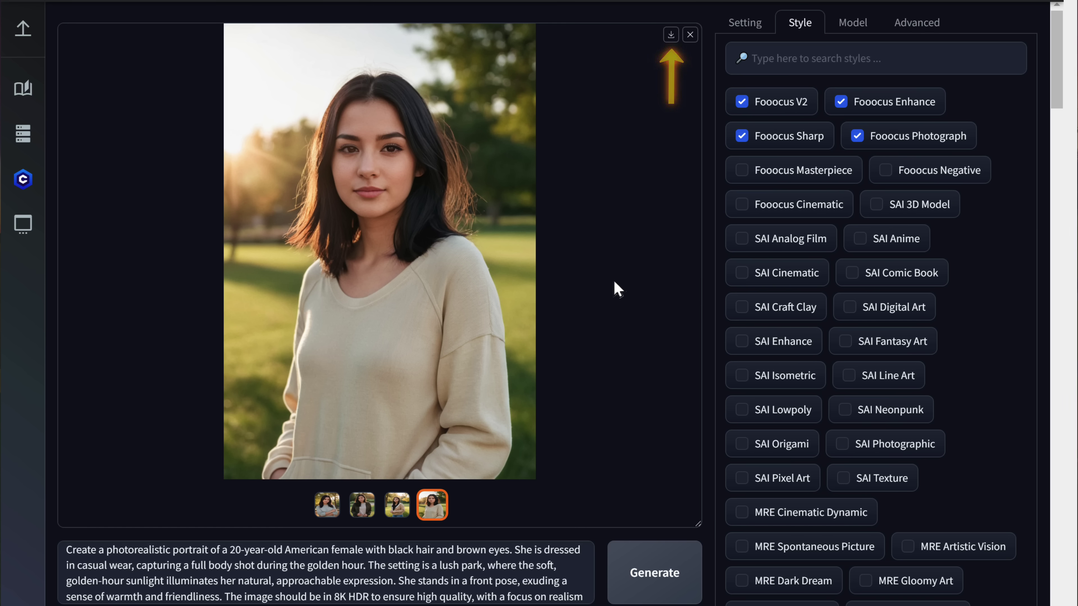
left_click(670, 36)
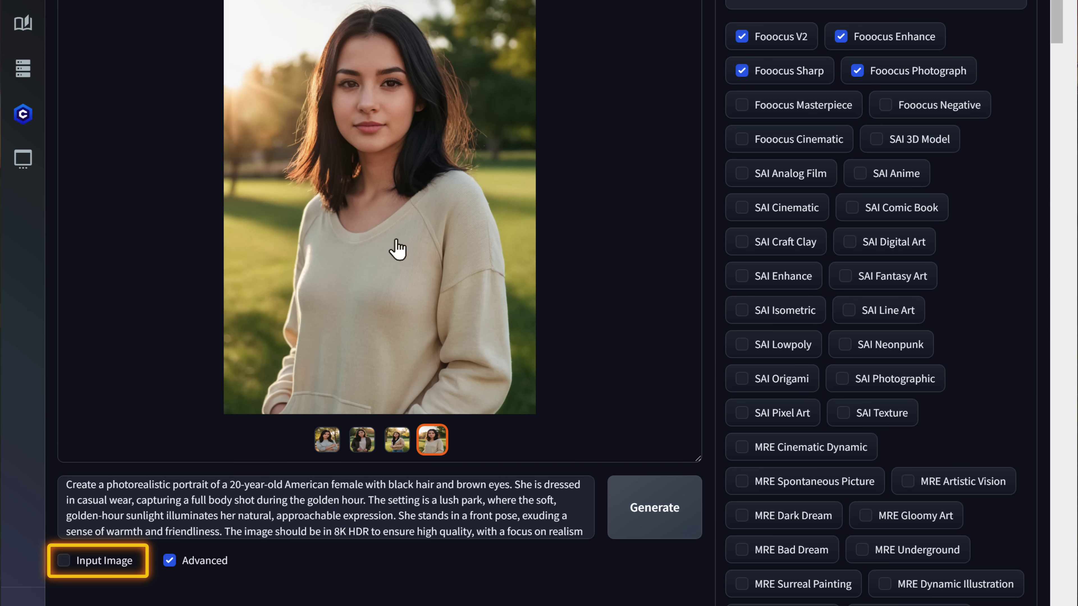
Load the downloaded portrait as an image prompt set to FaceSwap (Stop At 0.9, Weight 0.75)
scroll(68, 571, "down", 10)
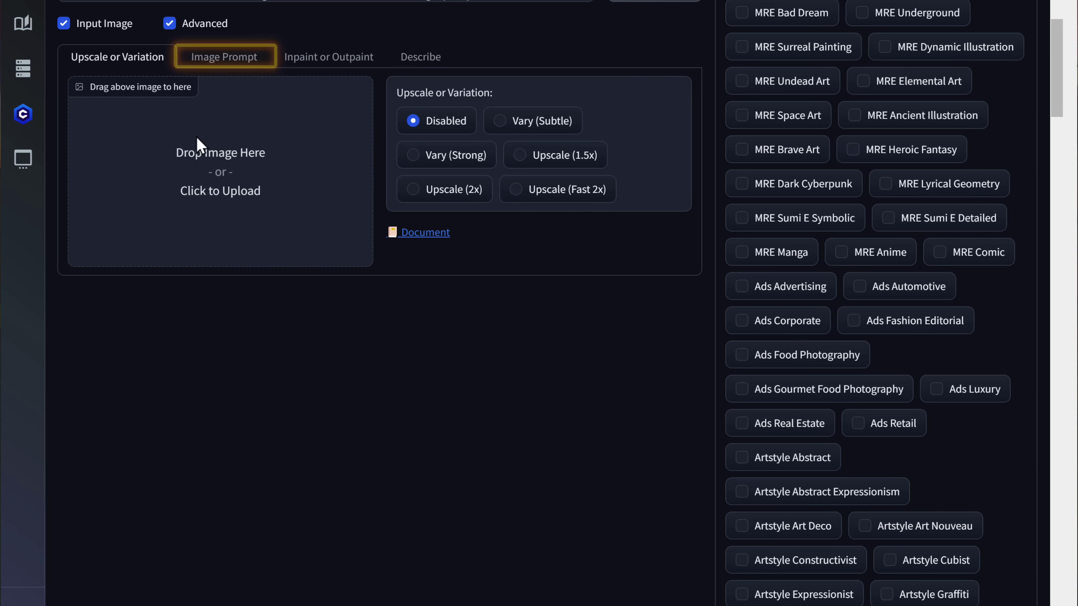
left_click(215, 59)
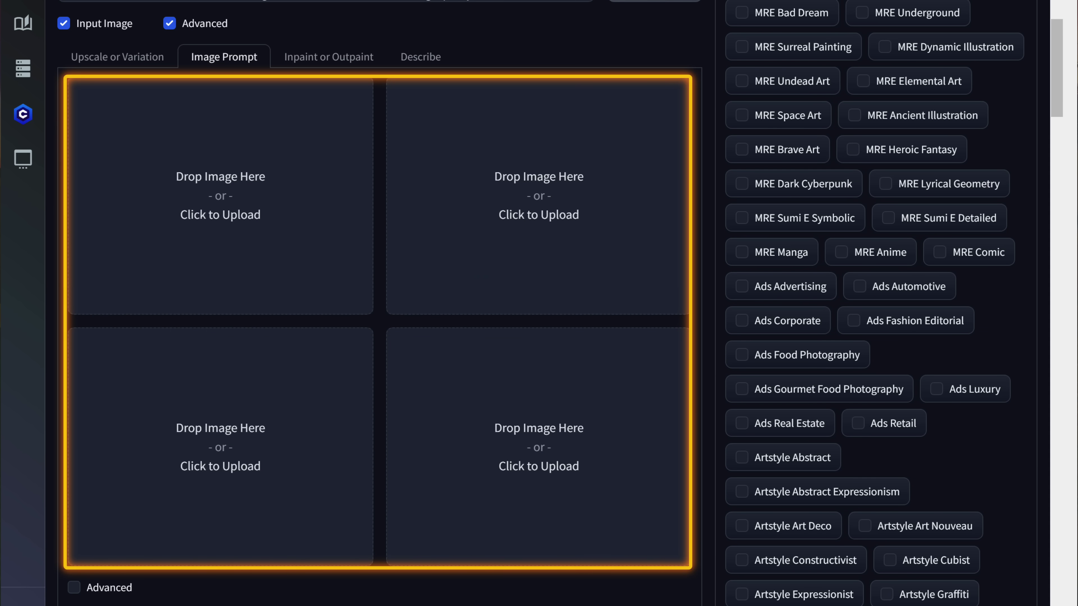
scroll(224, 80, "up", 6)
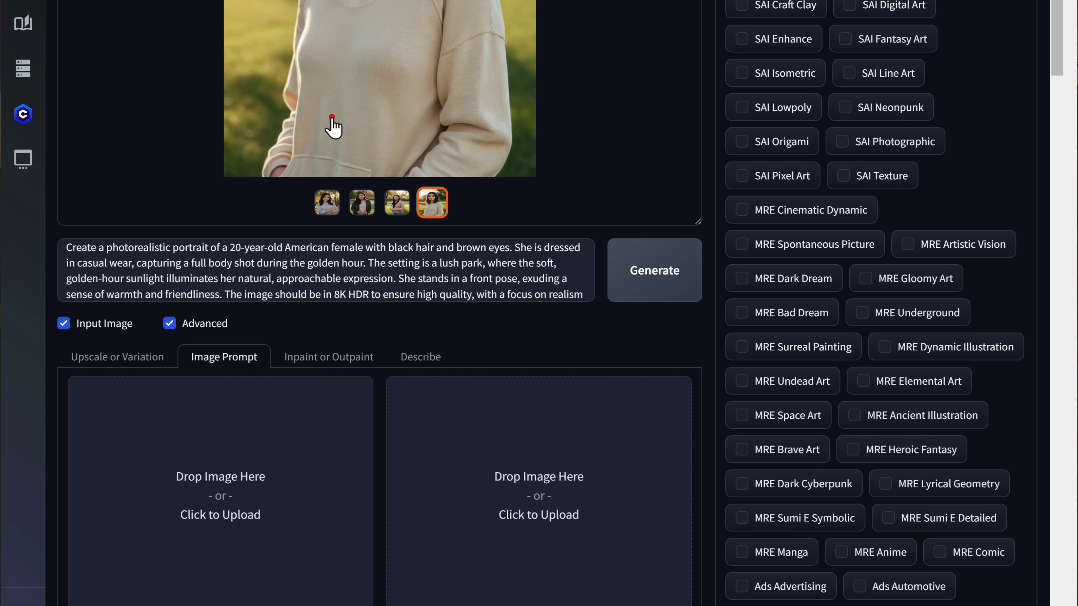
left_click_drag(332, 117, 250, 447)
scroll(251, 448, "down", 1)
scroll(539, 303, "down", 6)
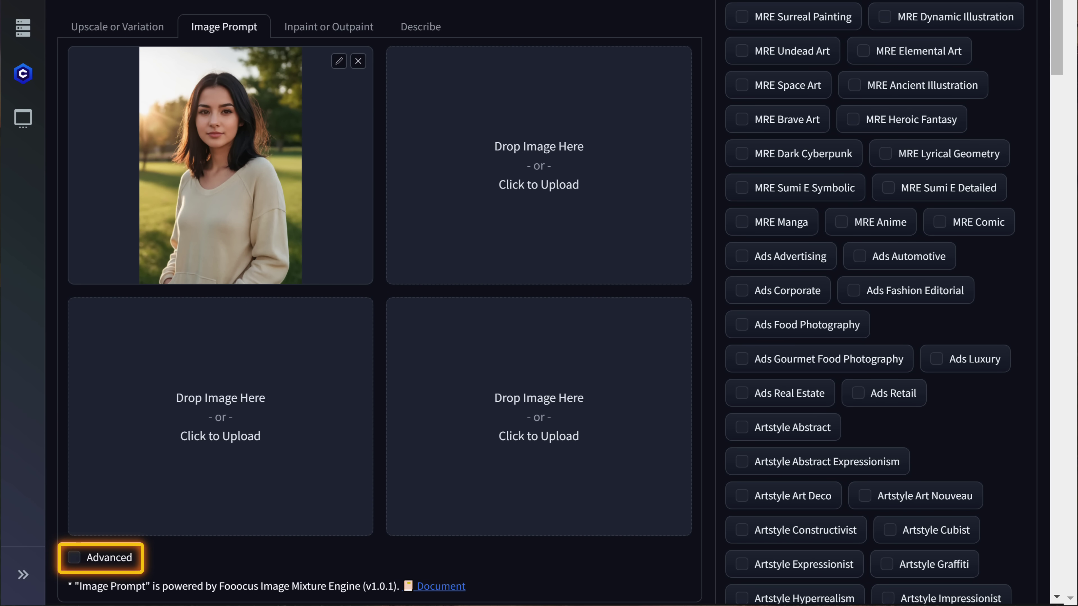
left_click(76, 558)
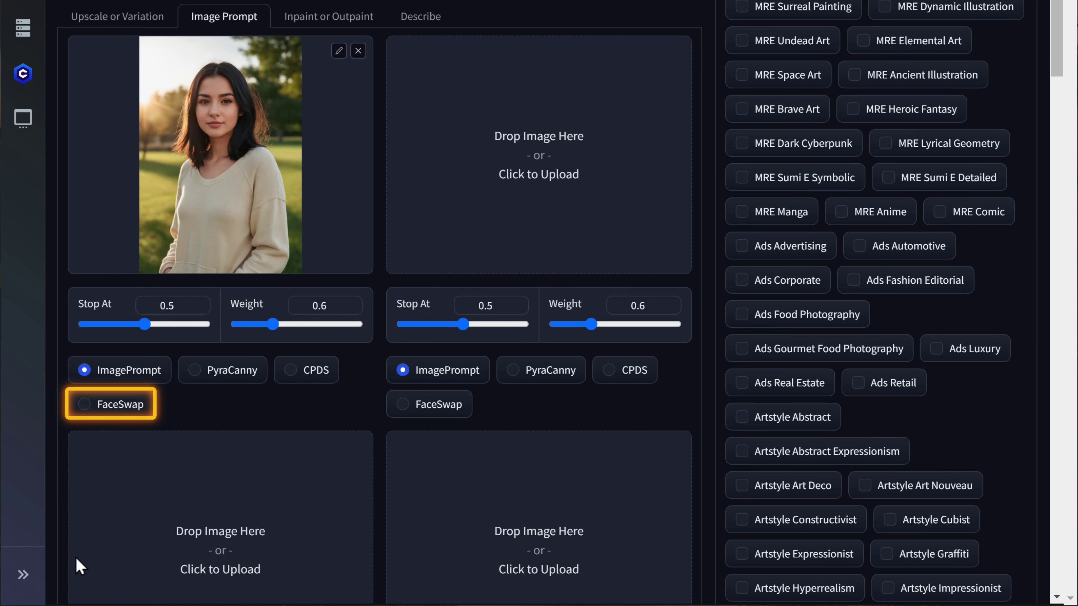
left_click(114, 411)
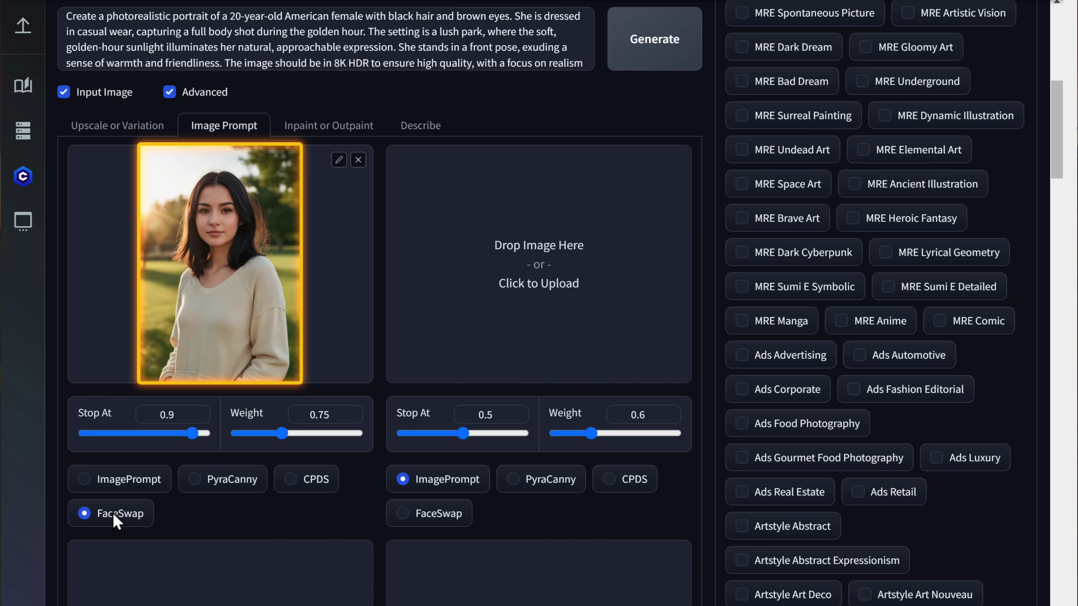
Replace the lush park setting with 'At a musical festival', regenerate, and enlarge the striped-shirt portrait
left_click_drag(368, 31, 477, 34)
type("At a musical festival")
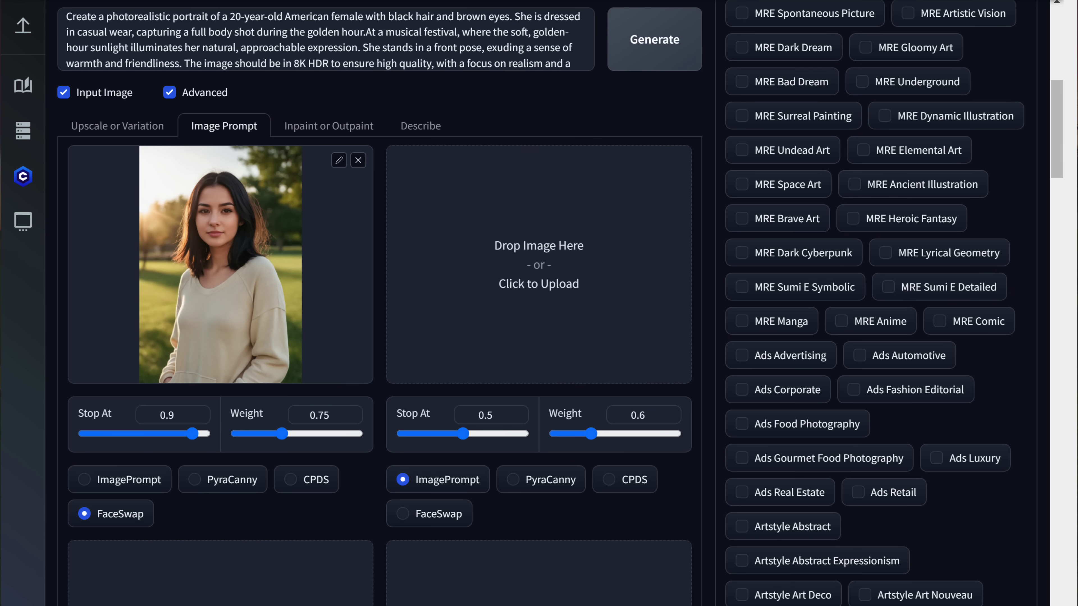
scroll(490, 49, "up", 10)
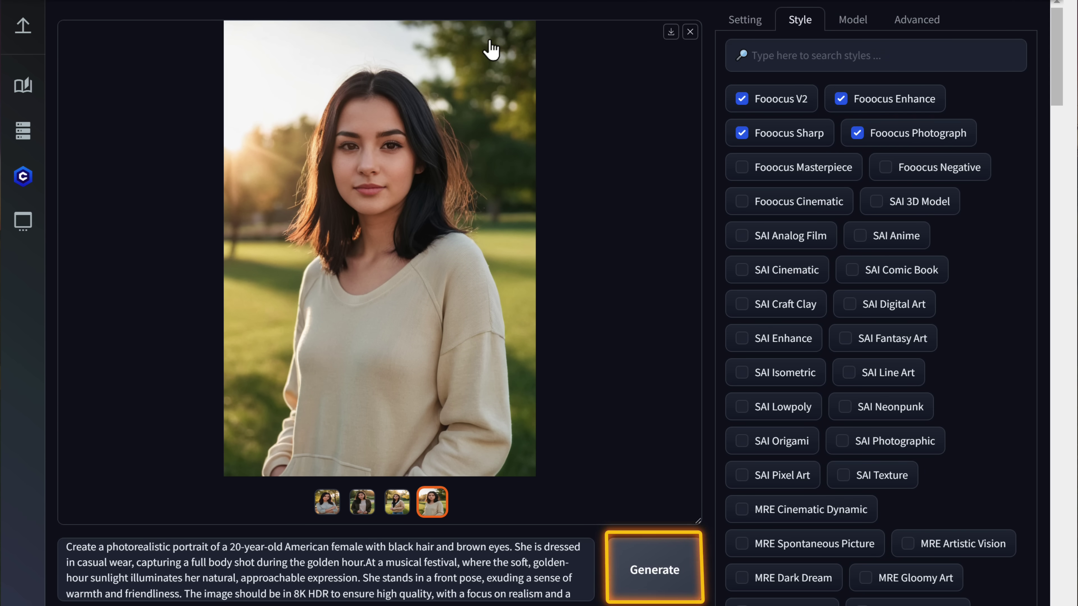
left_click(654, 584)
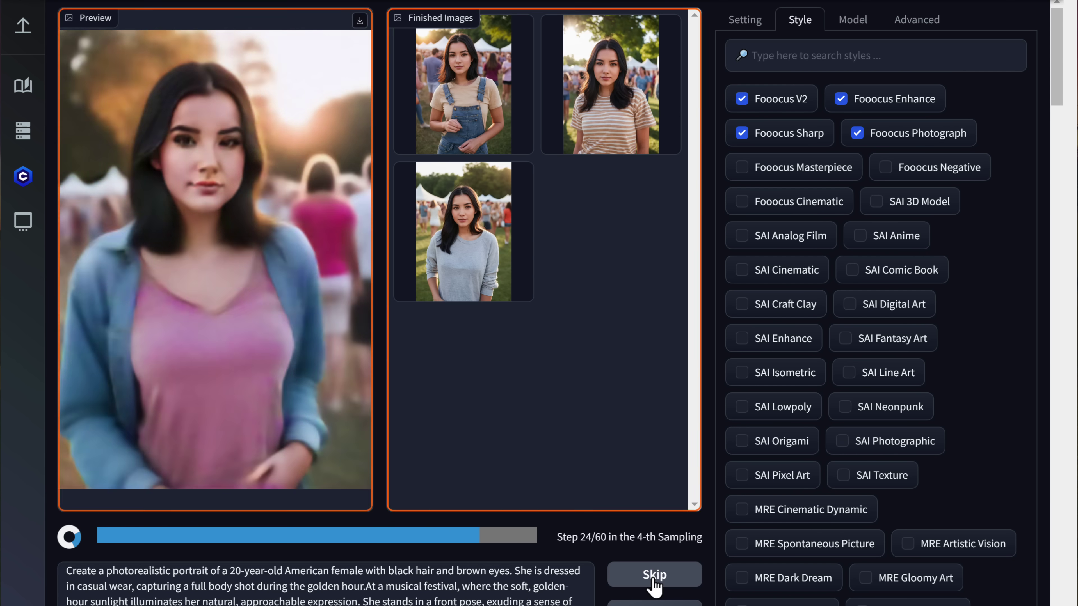
scroll(696, 305, "down", 3)
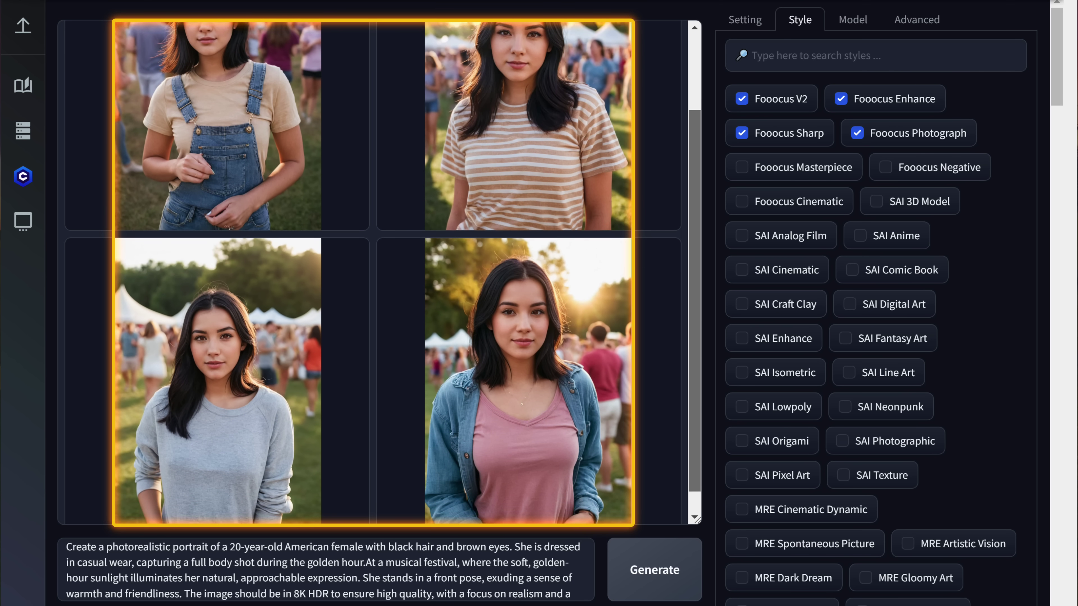
scroll(382, 272, "up", 3)
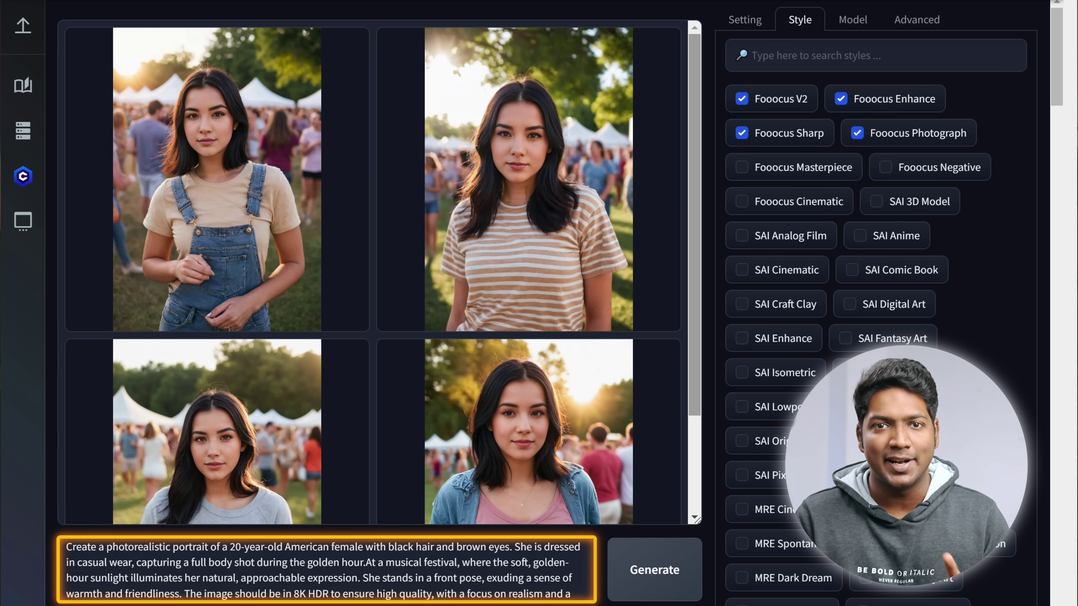
left_click(543, 292)
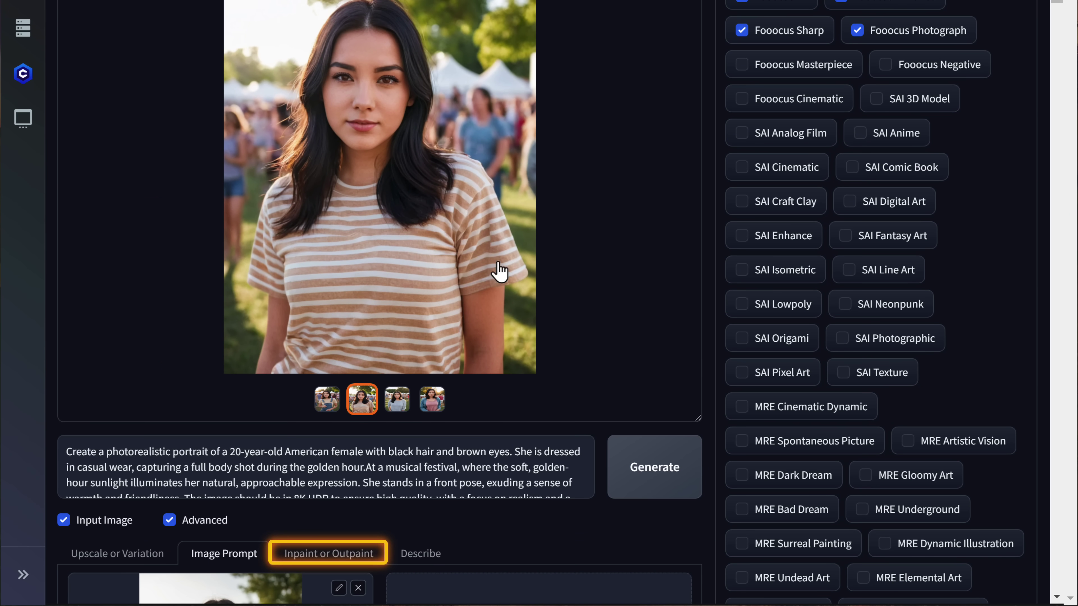
Outpaint the striped-shirt portrait left, right, top and bottom, then enlarge the second result
left_click(328, 560)
scroll(327, 569, "down", 7)
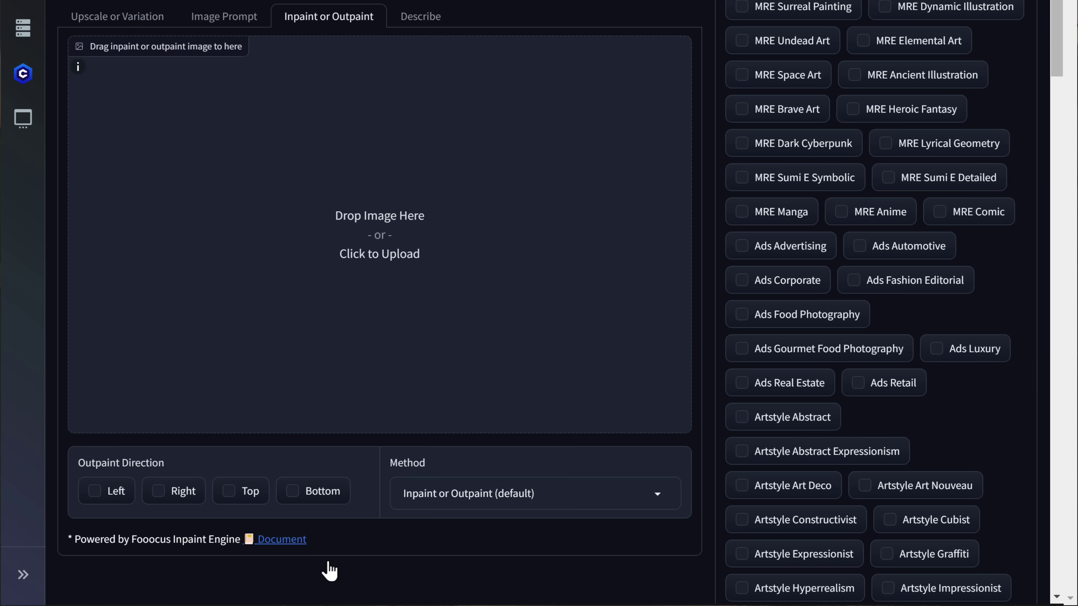
scroll(355, 363, "up", 4)
left_click_drag(381, 97, 330, 479)
scroll(330, 479, "down", 2)
scroll(306, 479, "down", 3)
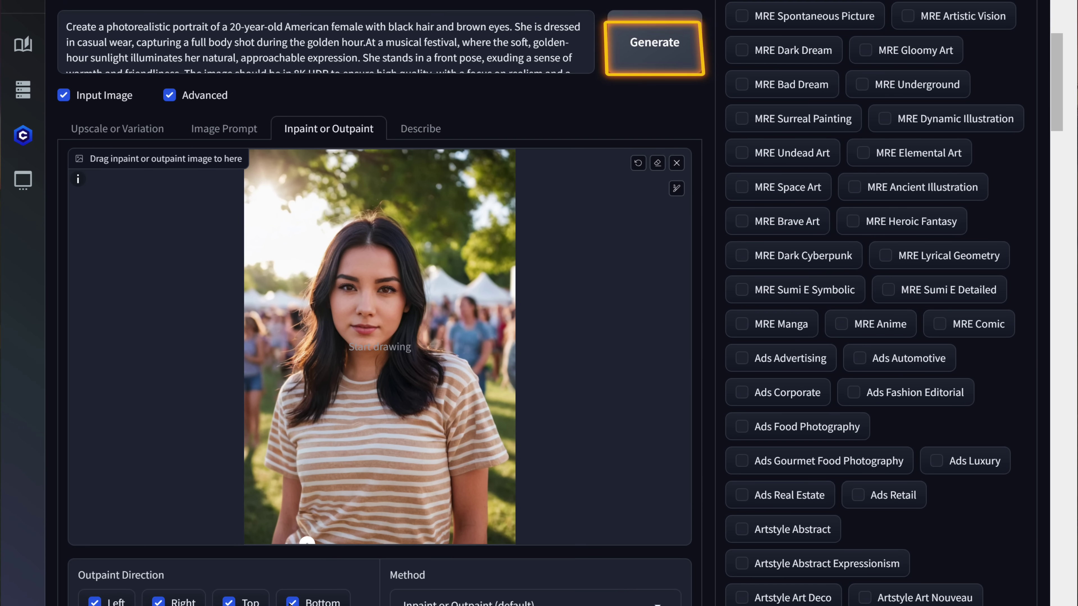
left_click(650, 60)
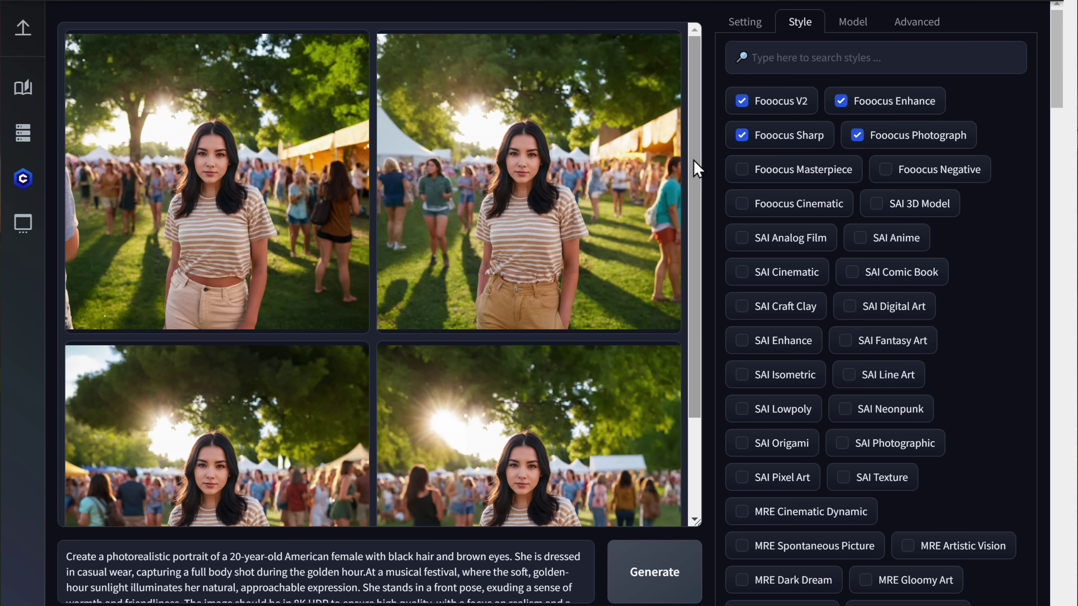
mouse_move(695, 170)
left_mouse_down()
mouse_move(699, 244)
mouse_move(698, 164)
left_mouse_up()
left_click(596, 146)
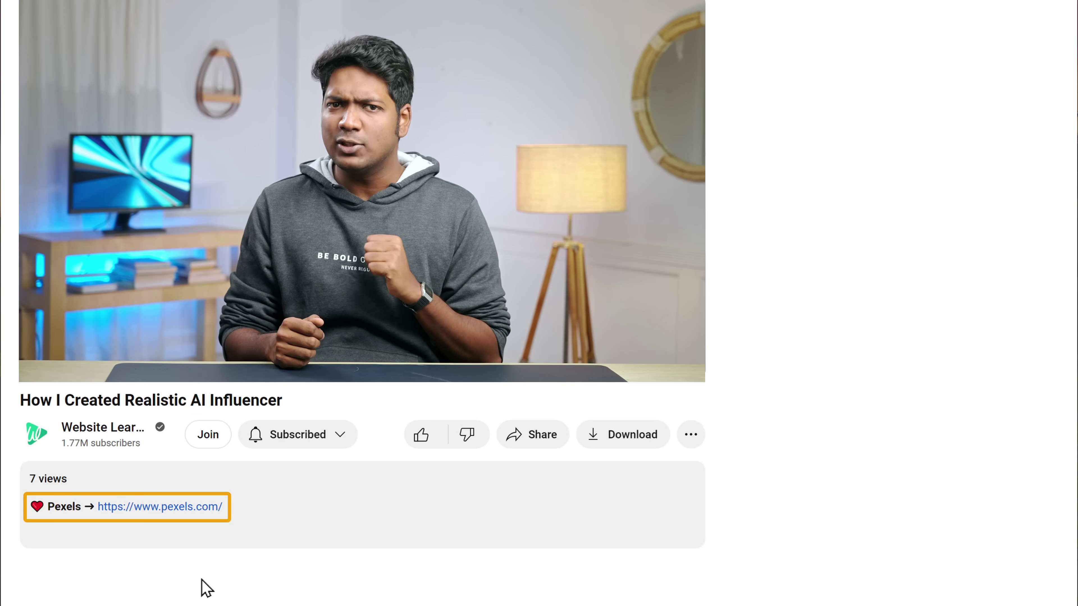
Search Pexels for 'Portait of a girl' stock photos
left_click(149, 508)
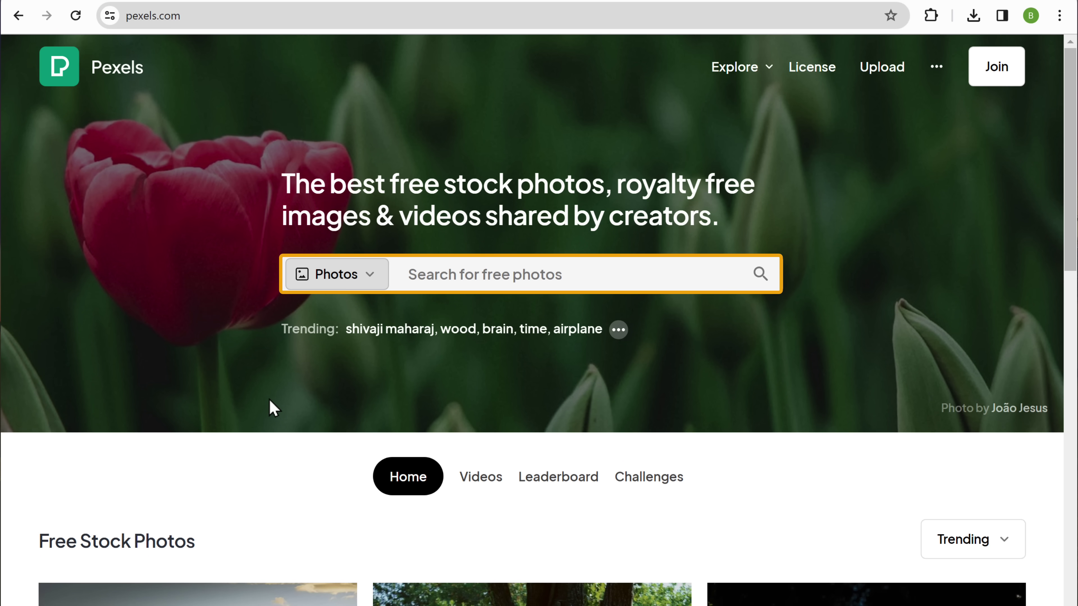
left_click(412, 274)
type("Po")
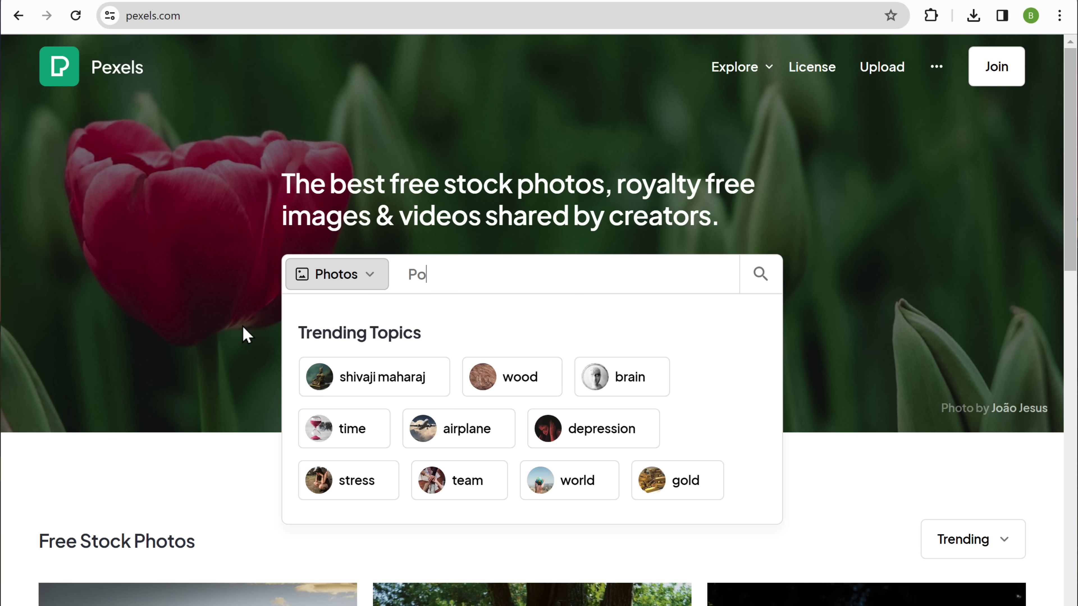
type("rtait of a girl")
key("Return")
Download the photo of the woman in the yellow embroidered top
scroll(243, 325, "down", 10)
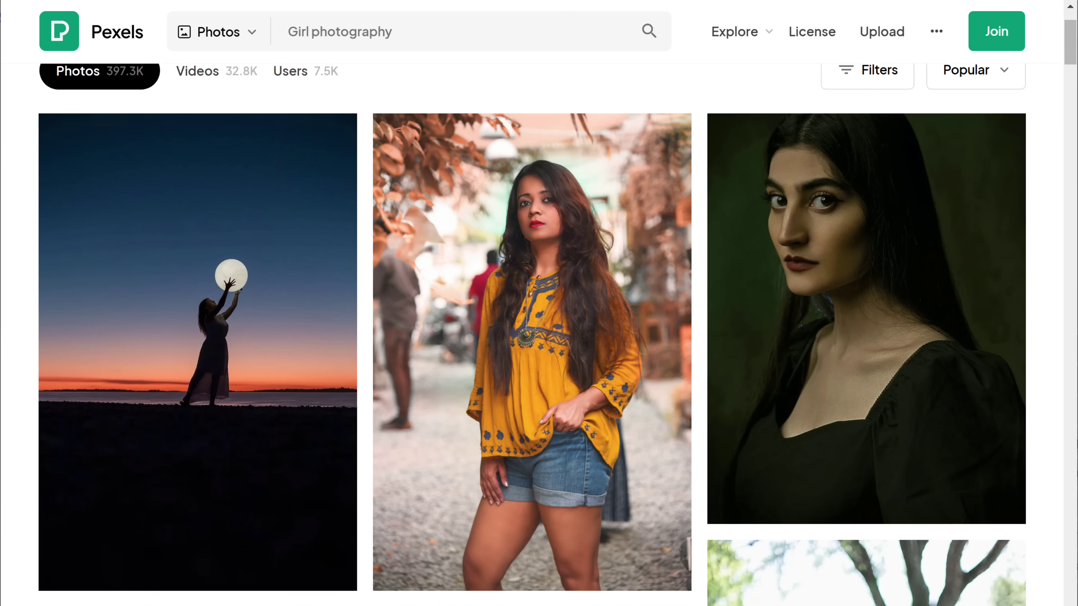
scroll(539, 336, "down", 15)
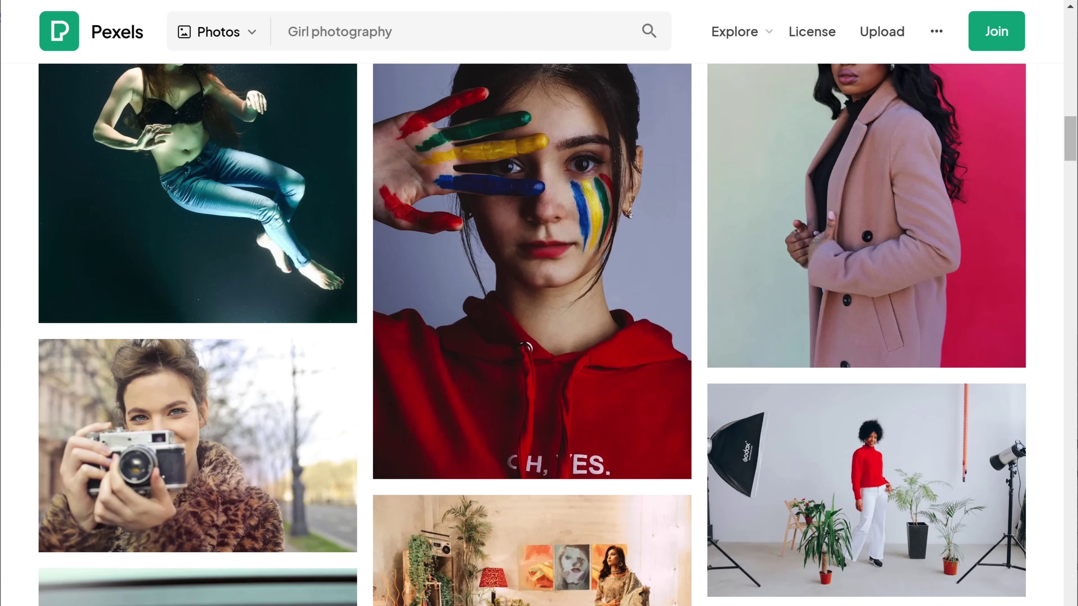
scroll(539, 336, "down", 15)
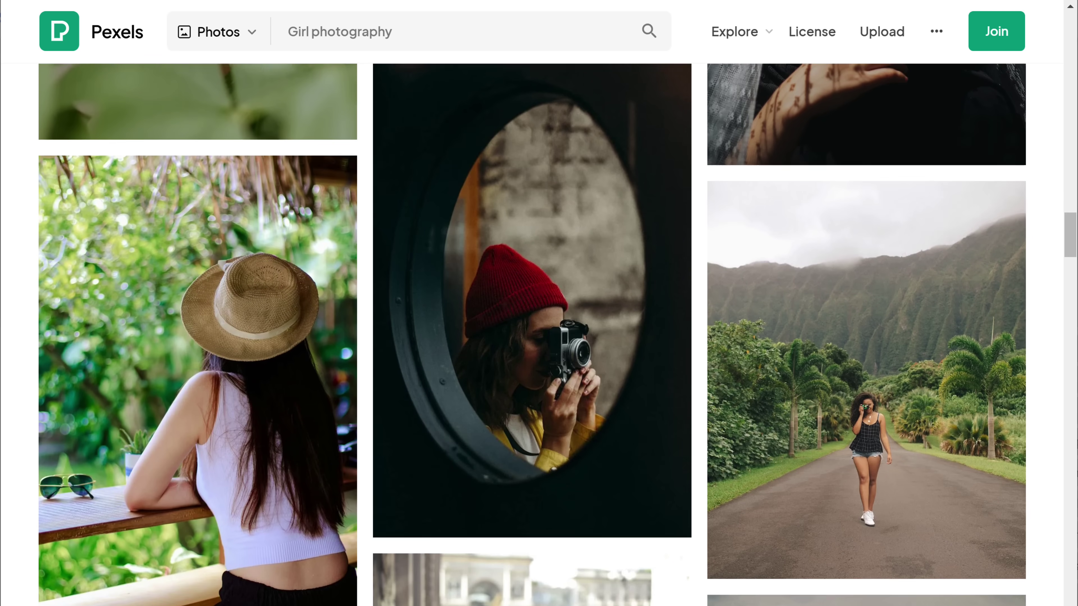
scroll(252, 305, "up", 20)
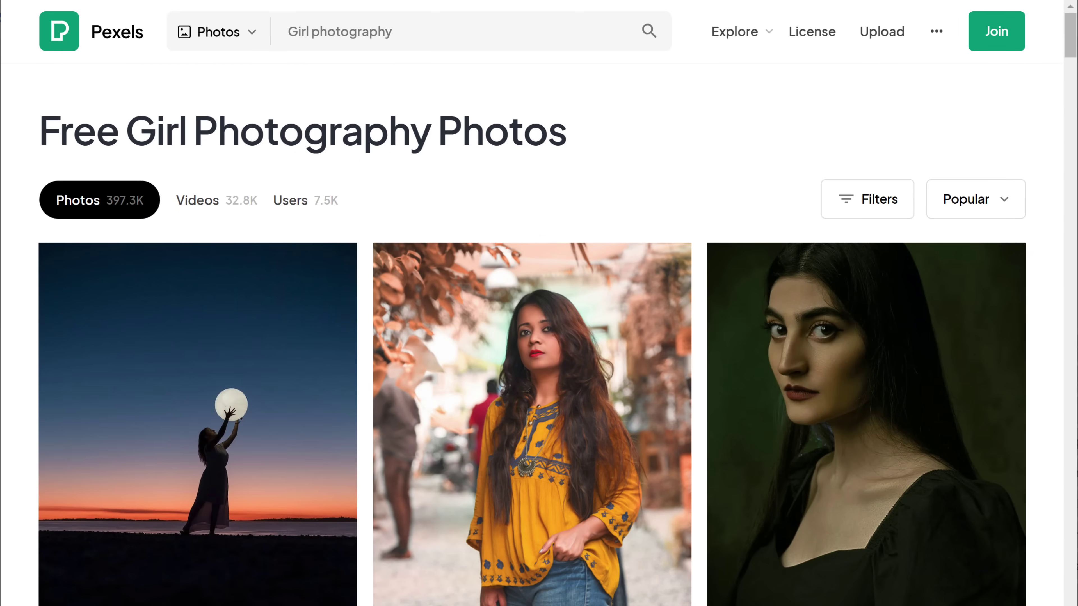
scroll(510, 453, "down", 3)
left_click(633, 544)
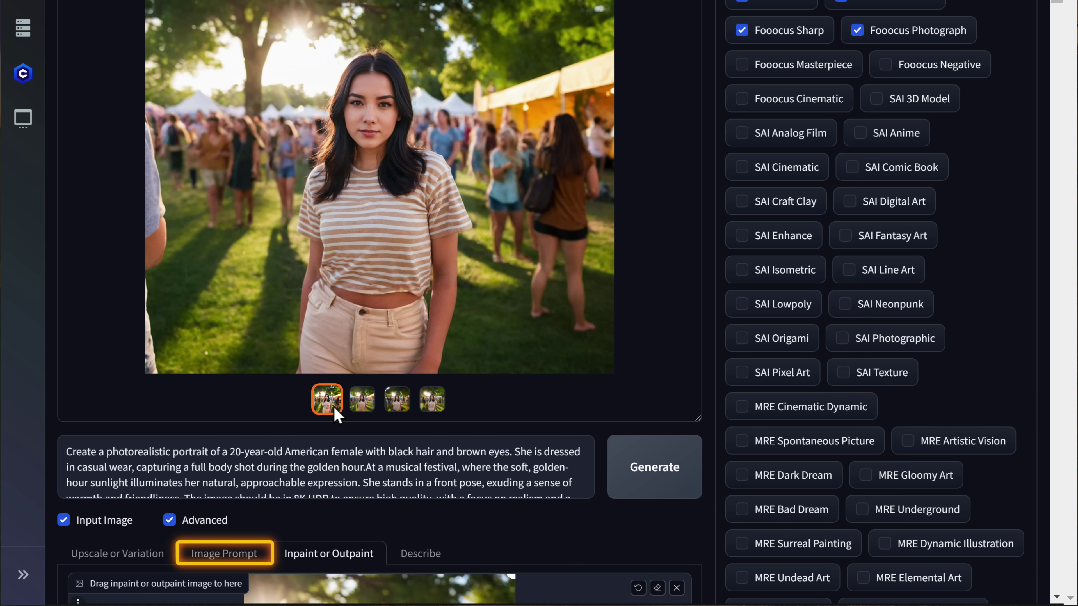
Add the yellow-top Pexels photo as a second image prompt using PyraCanny to guide the pose
left_click(233, 559)
scroll(232, 559, "down", 10)
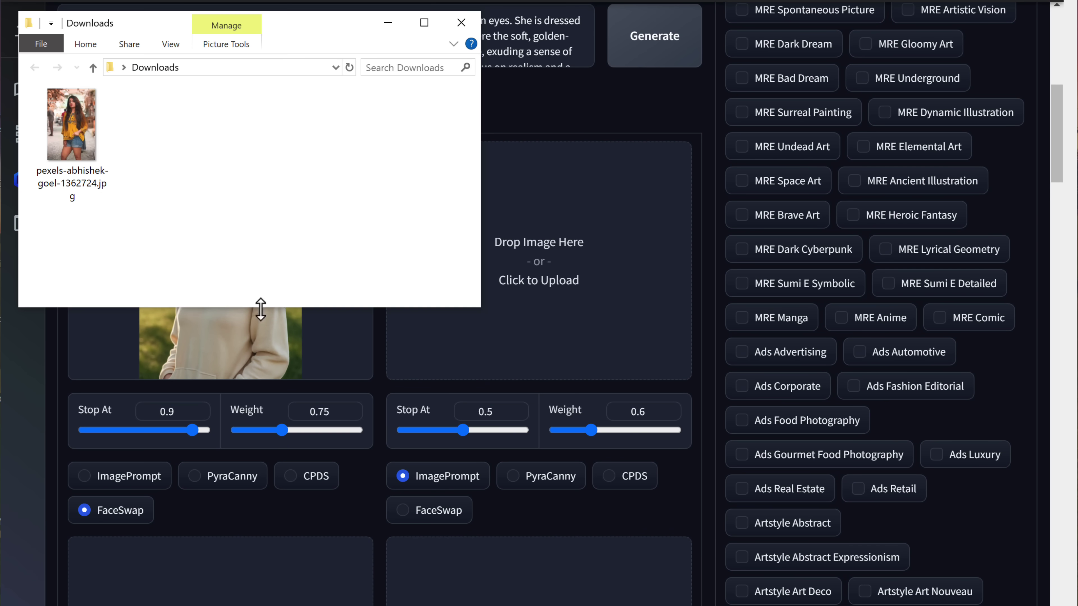
left_click_drag(70, 85, 514, 184)
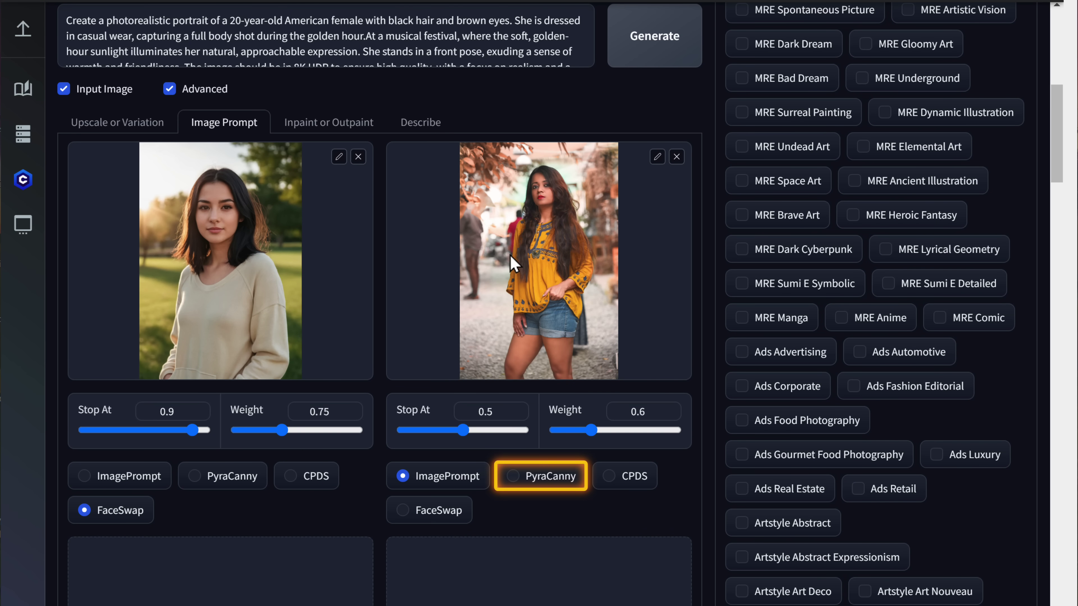
left_click(514, 477)
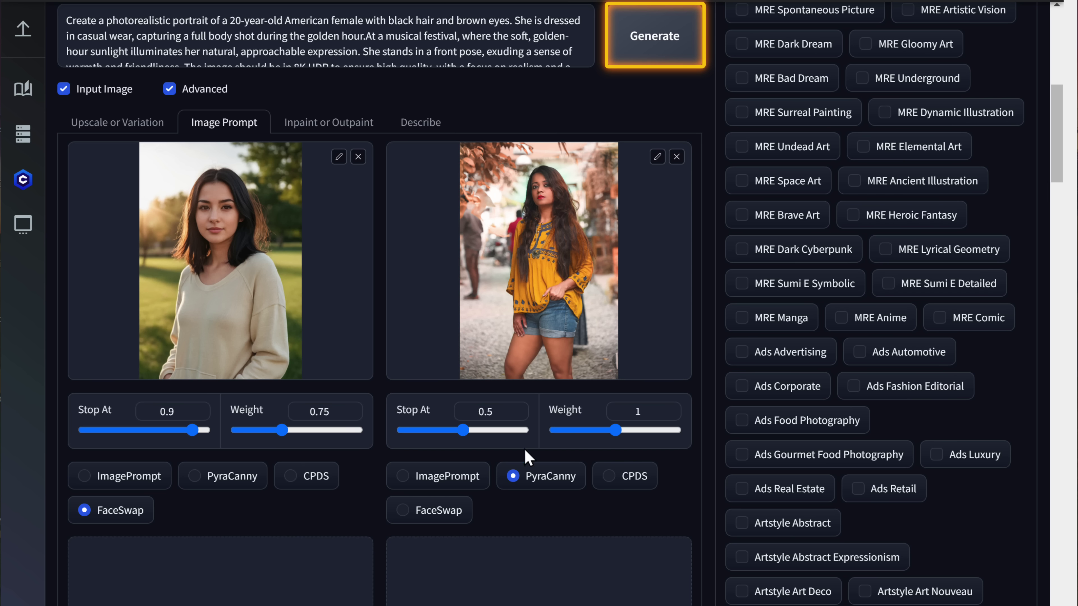
Generate four posed festival portraits and enlarge the cream-sweater one
left_click(649, 60)
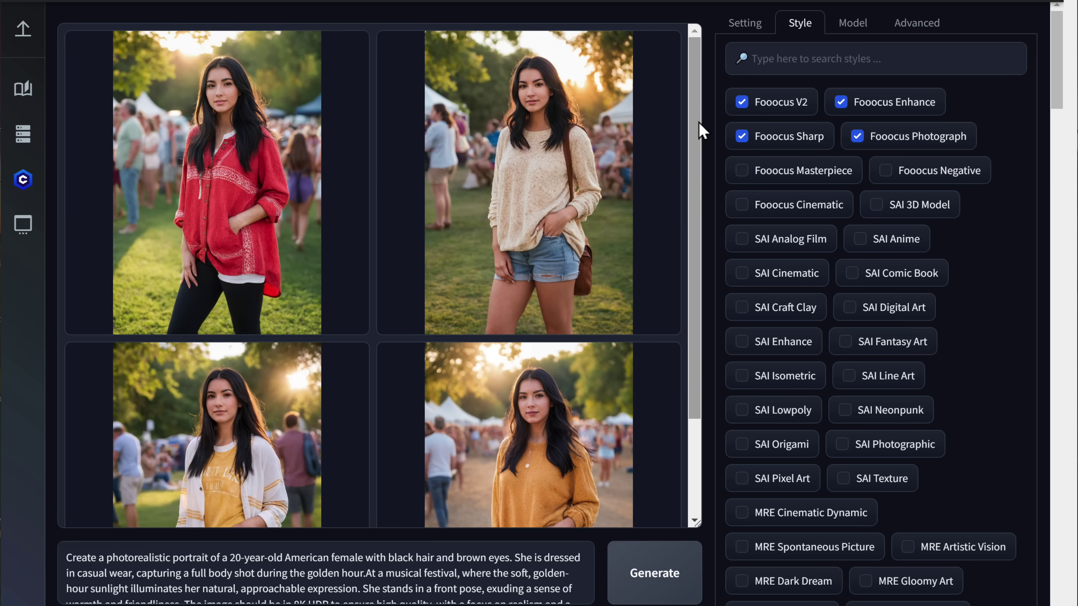
left_click(698, 121)
mouse_move(698, 121)
left_mouse_down()
mouse_move(718, 258)
mouse_move(714, 112)
left_mouse_up()
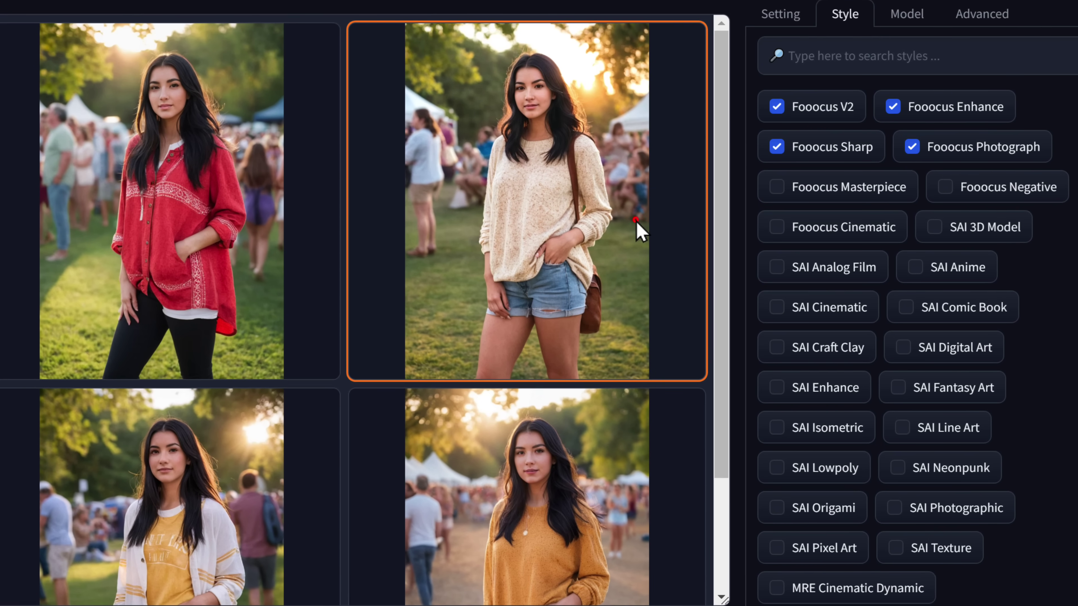
left_click(623, 200)
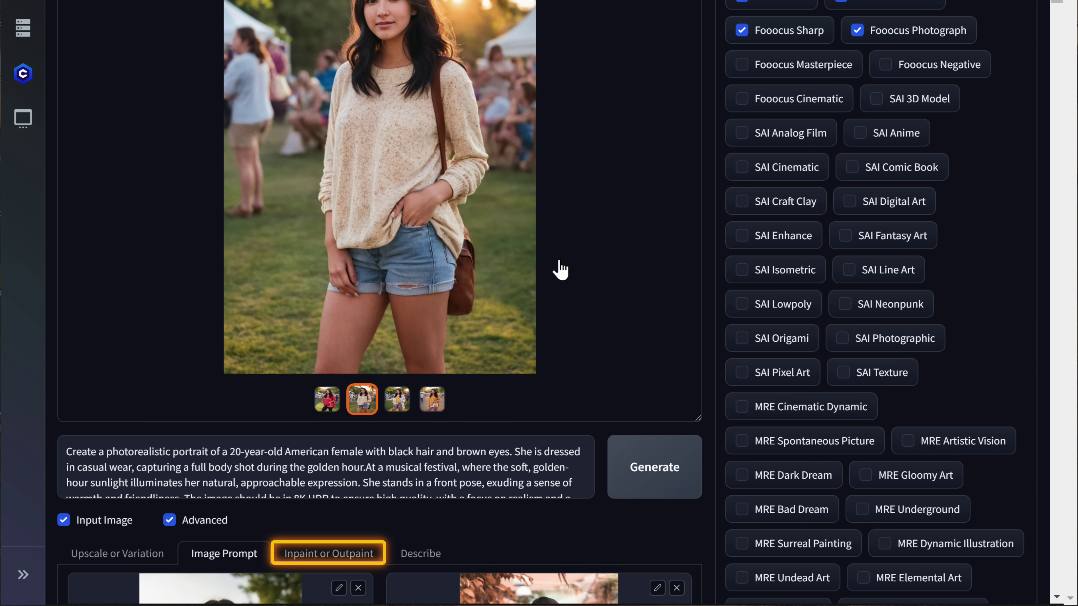
Replace the inpaint image with the festival portrait from the gallery
left_click(321, 562)
scroll(323, 569, "down", 10)
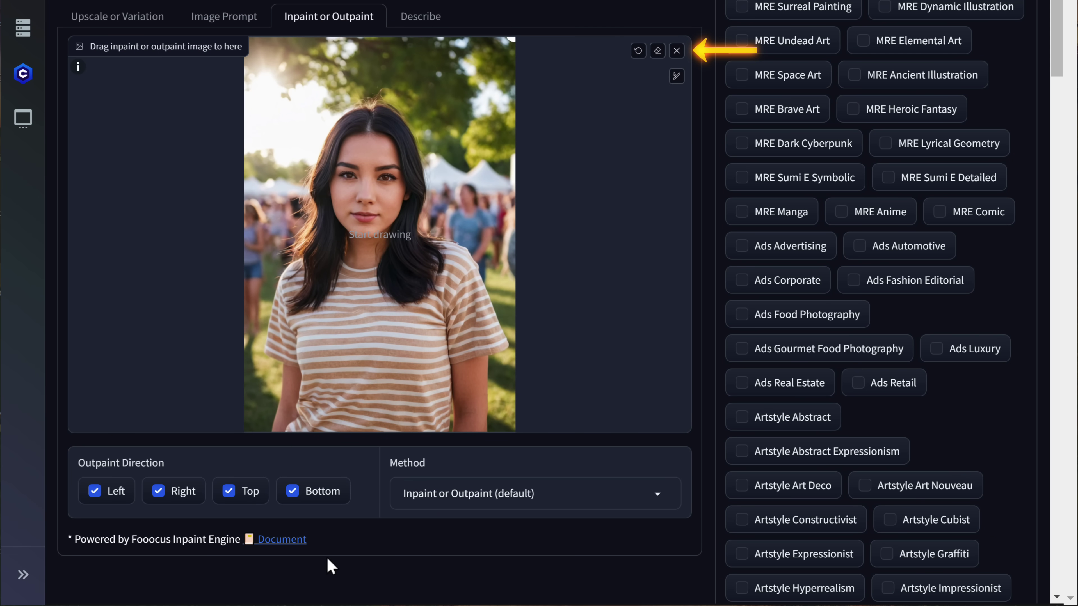
left_click(676, 51)
scroll(677, 61, "up", 8)
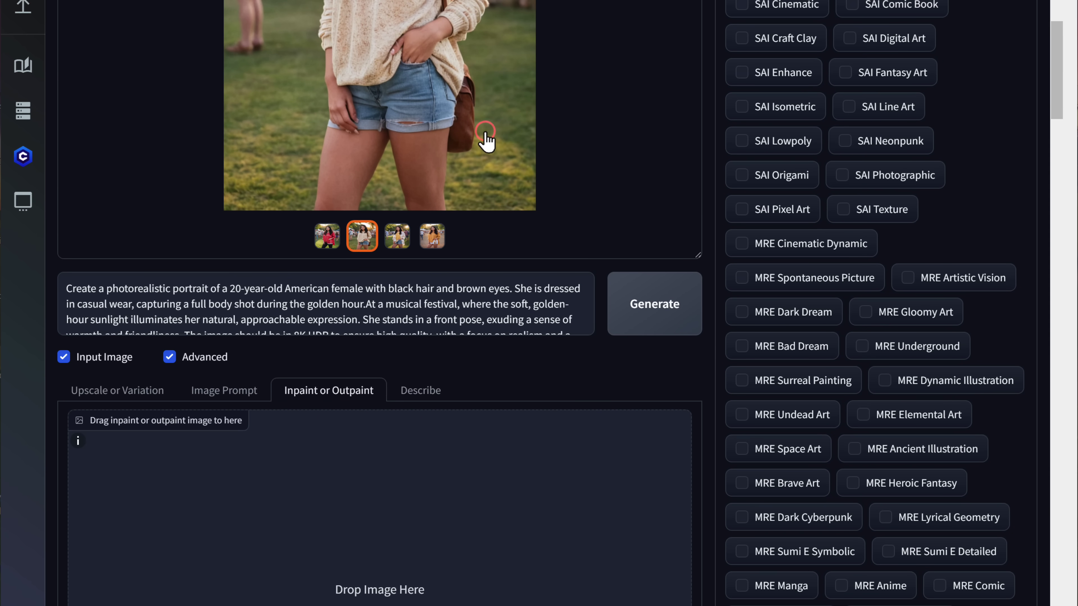
left_click_drag(486, 140, 384, 463)
Mask the woman's face with a larger brush and generate using the Improve Detail method
scroll(385, 463, "down", 5)
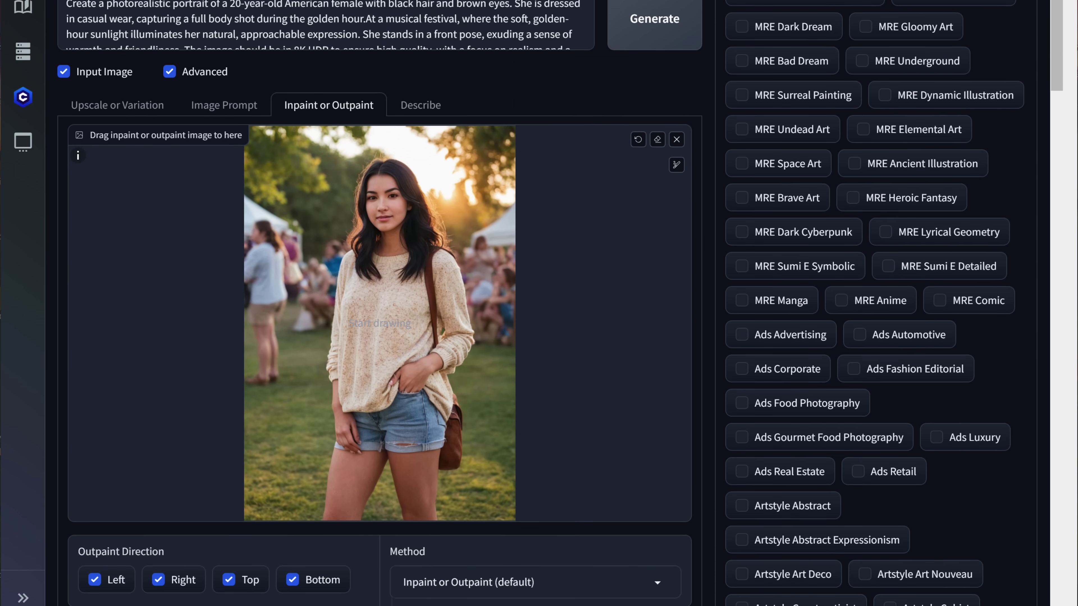
scroll(577, 267, "down", 1)
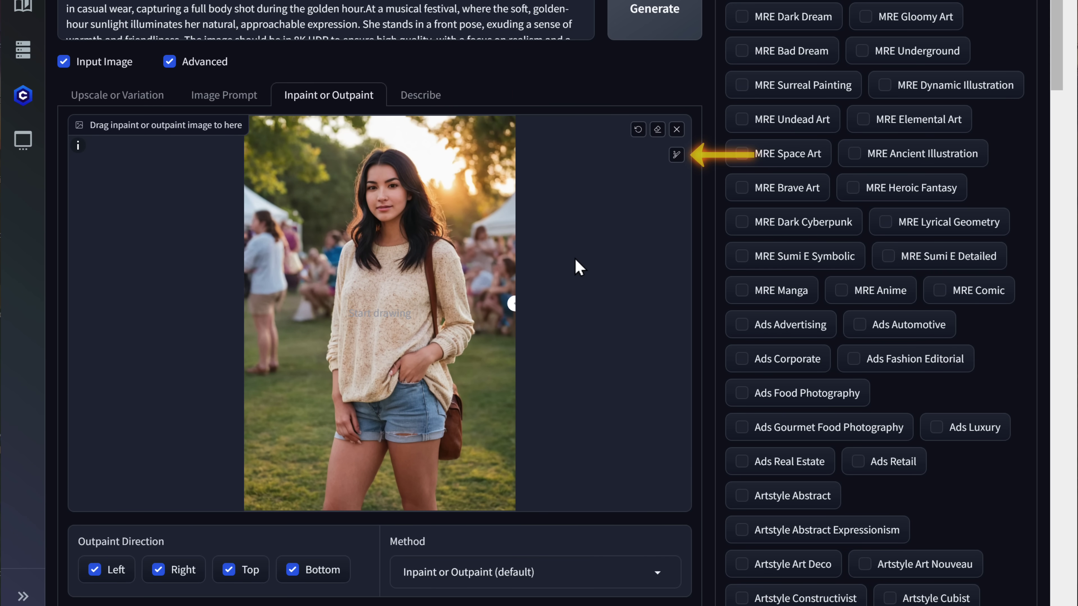
left_click(677, 155)
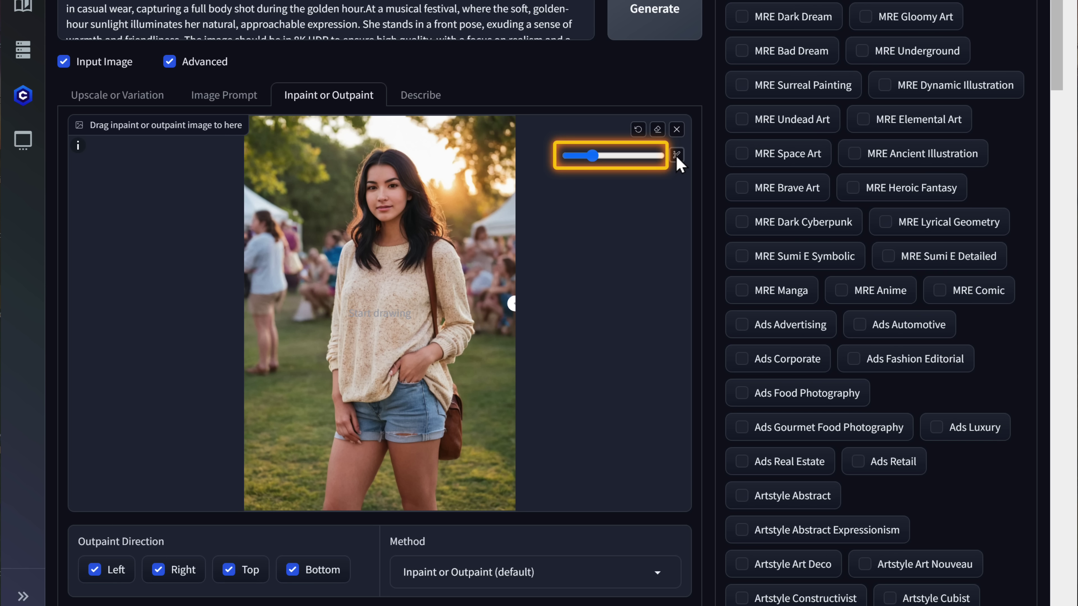
left_click_drag(601, 157, 610, 156)
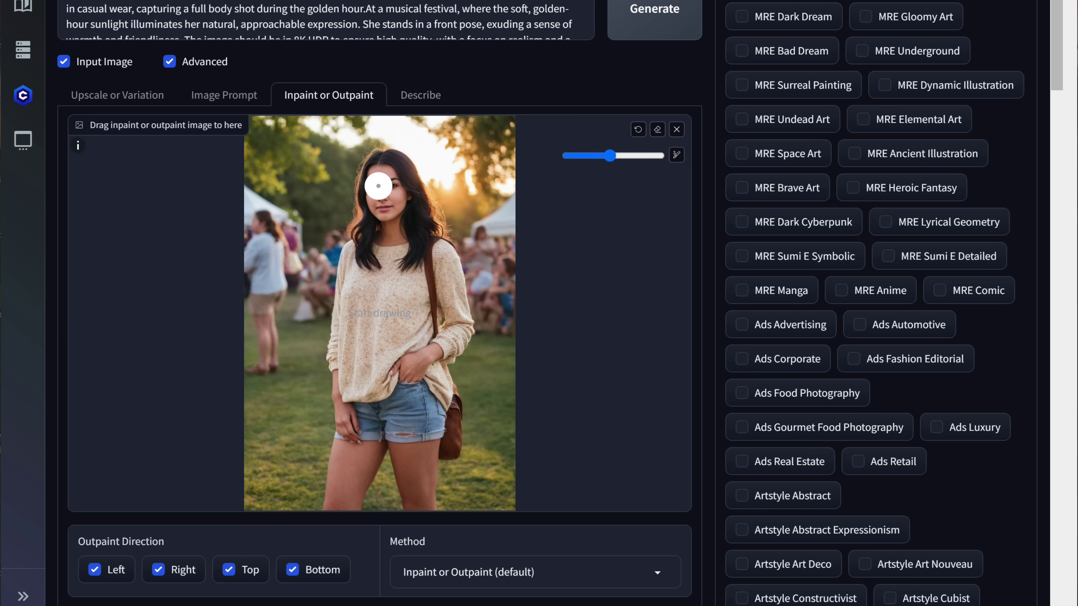
left_click_drag(378, 178, 395, 209)
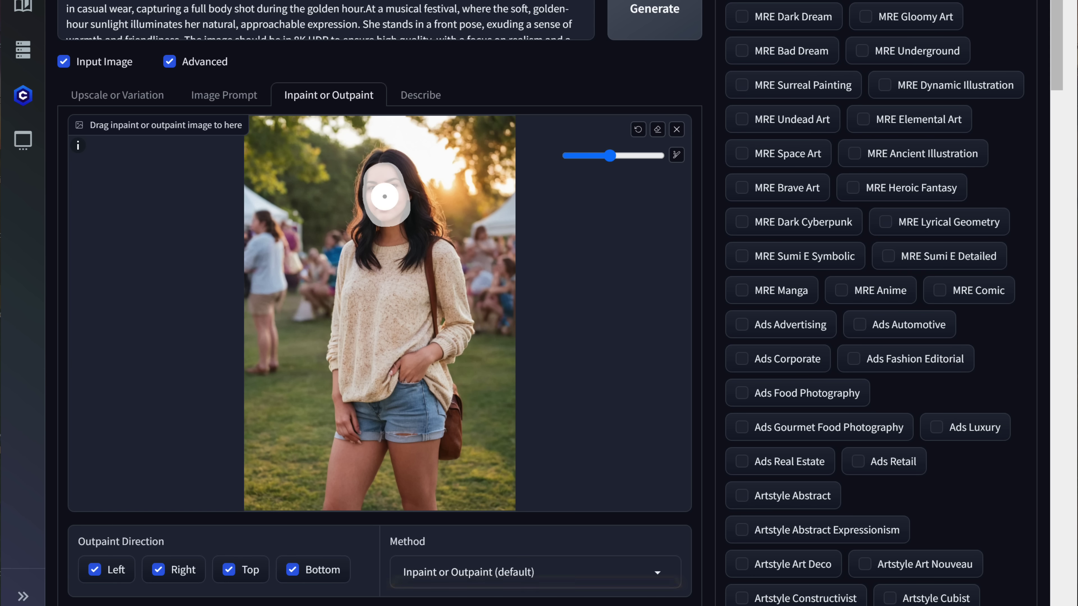
left_click(532, 573)
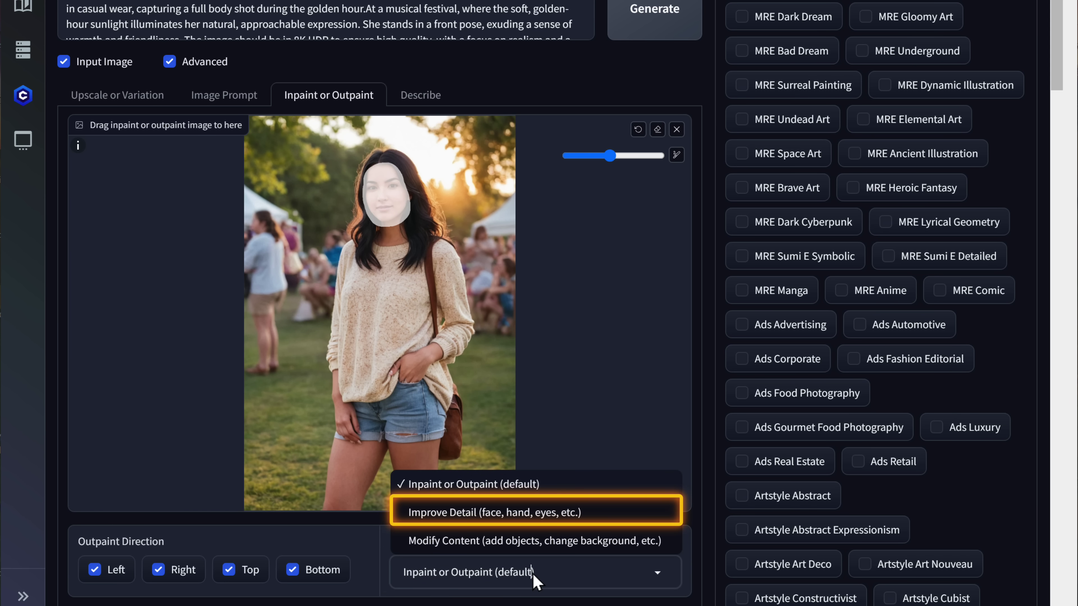
left_click(534, 512)
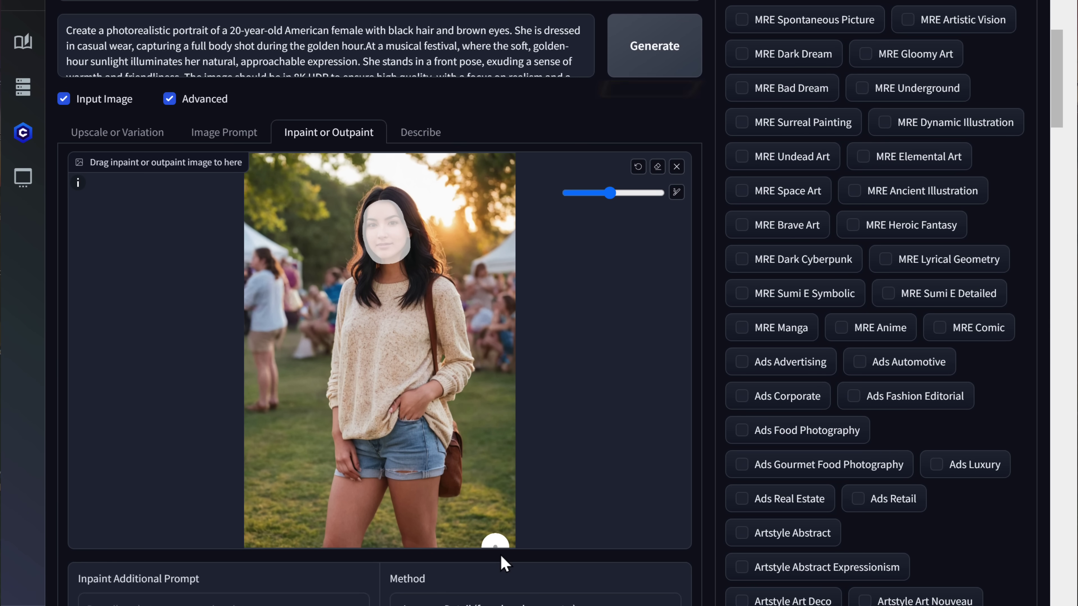
left_click(649, 59)
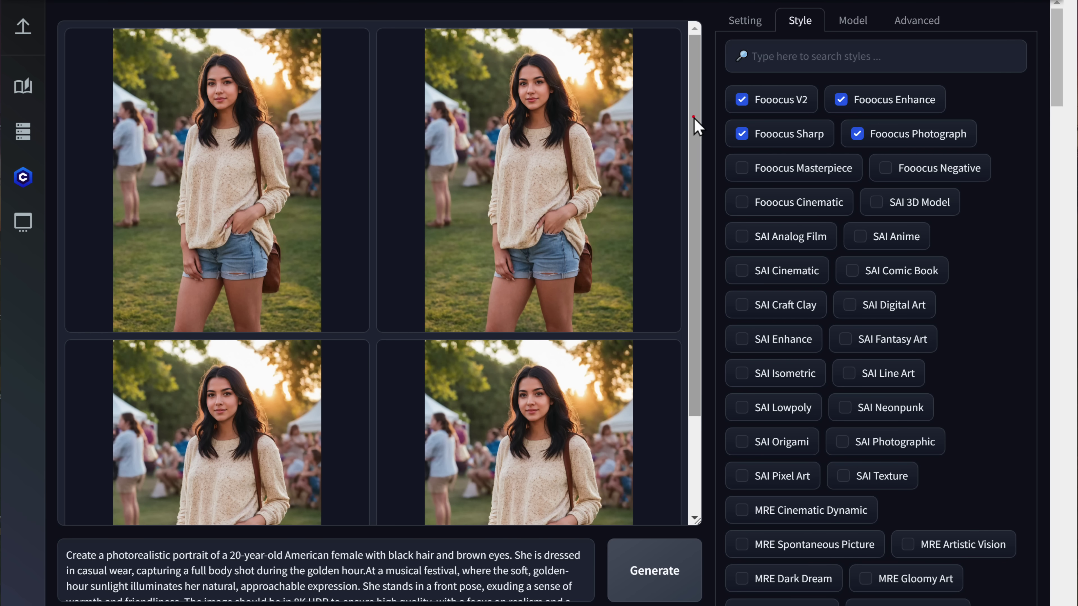
Enlarge the top-right refined portrait and download it
mouse_move(698, 120)
left_mouse_down()
mouse_move(699, 235)
mouse_move(697, 116)
left_mouse_up()
left_click(628, 139)
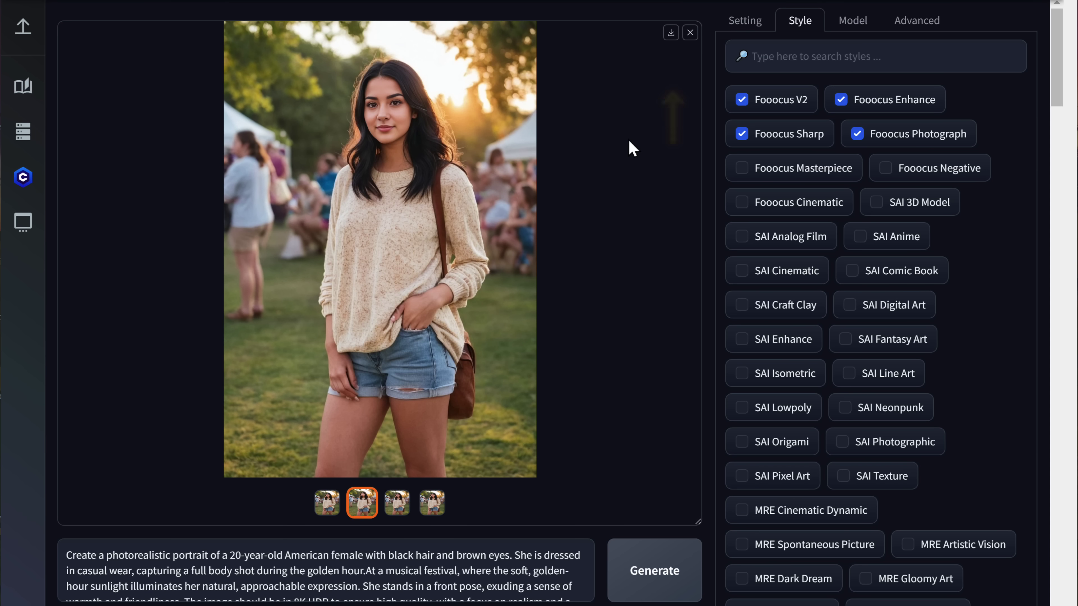
left_click(670, 32)
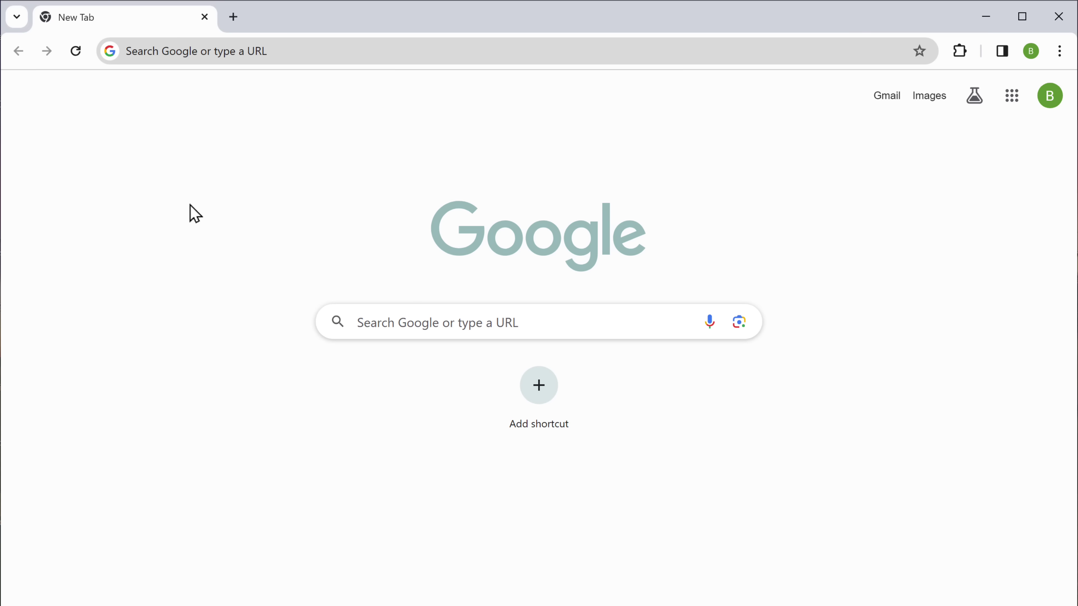
Search Google for 'google colab f' to find the FaceFusion notebook
left_click(136, 62)
type("google colab facefussion")
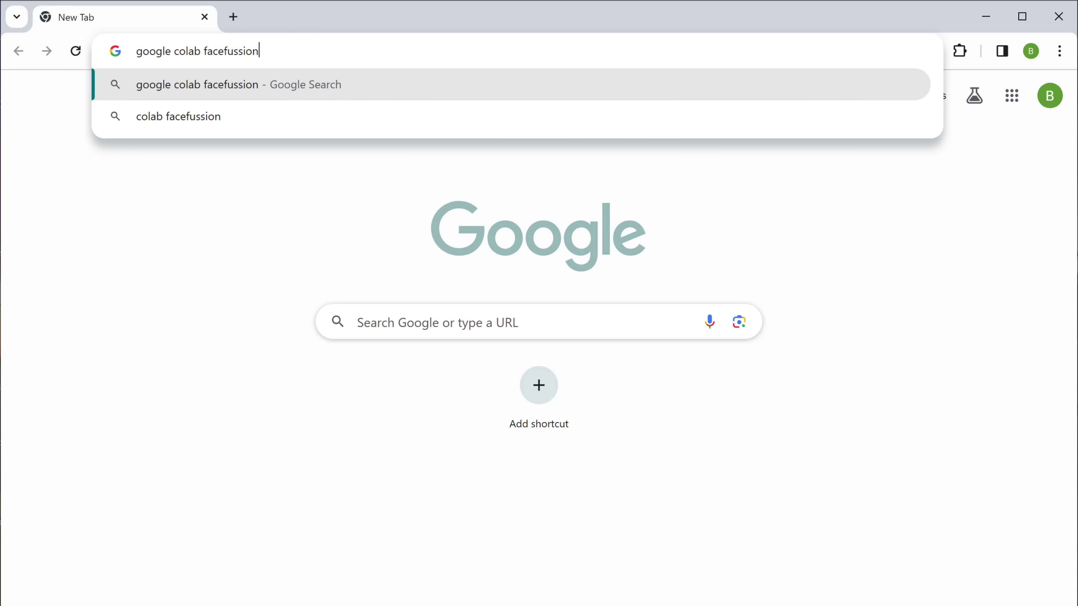
key("Return")
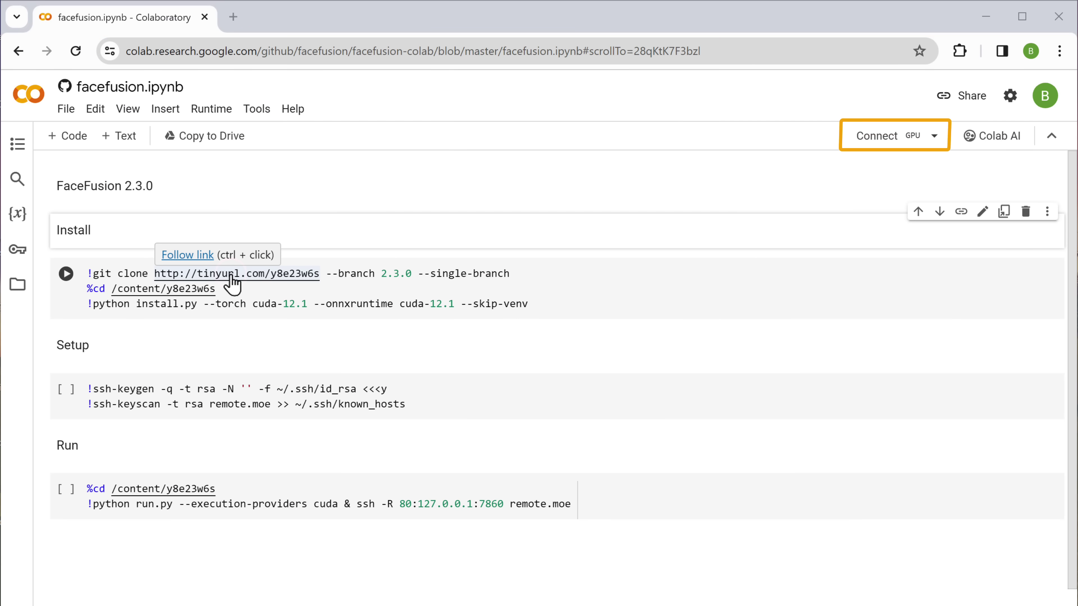
Connect to a GPU runtime, run the Install, Setup and Run cells, then follow the remote.moe link
left_click(879, 145)
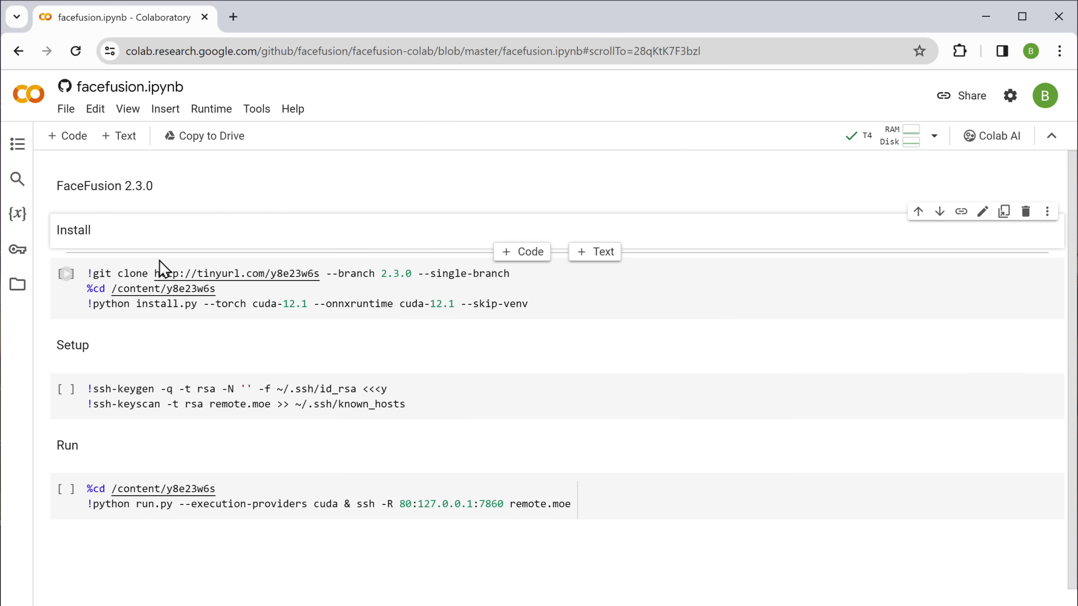
left_click(65, 275)
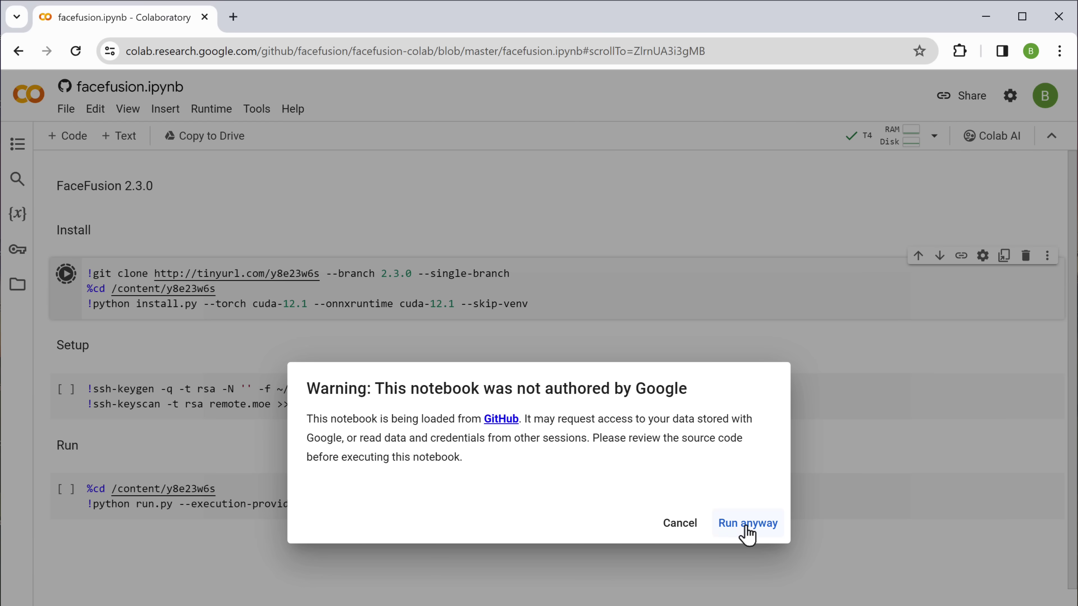
left_click(747, 525)
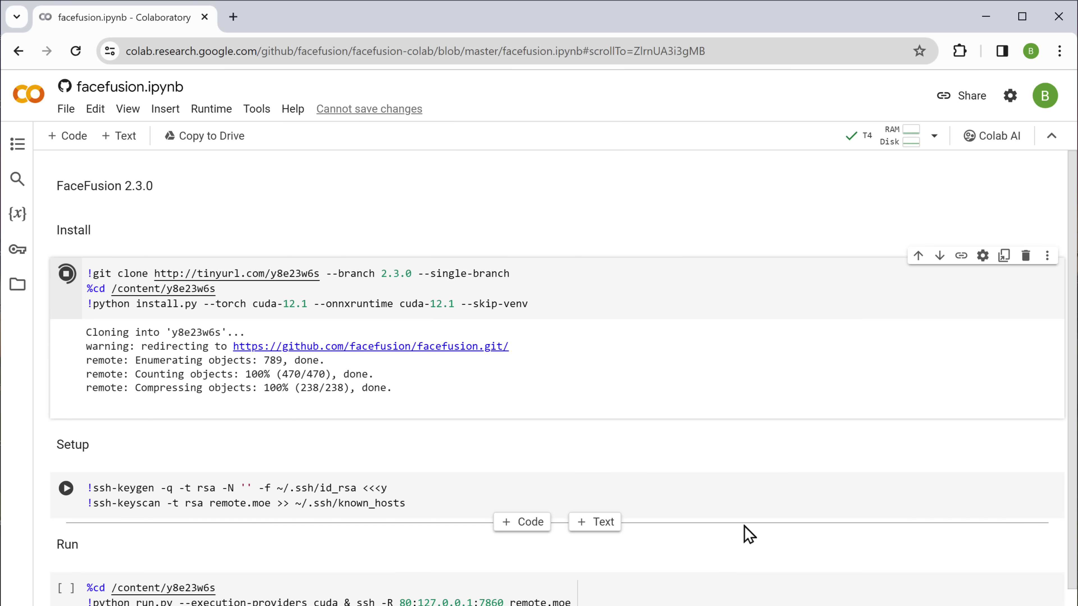
scroll(748, 534, "down", 10)
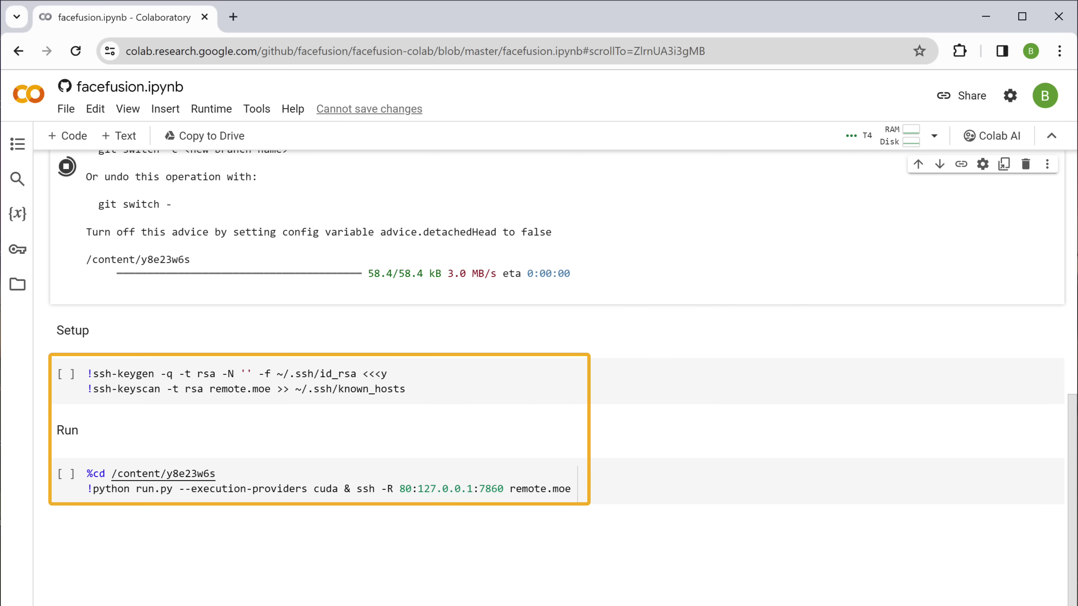
left_click(66, 374)
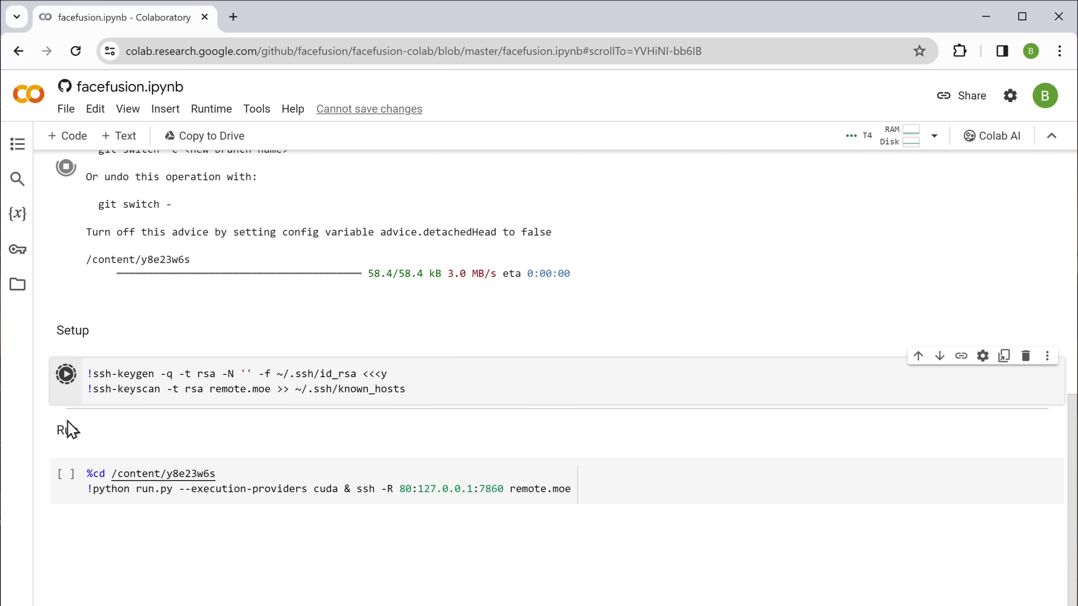
left_click(66, 474)
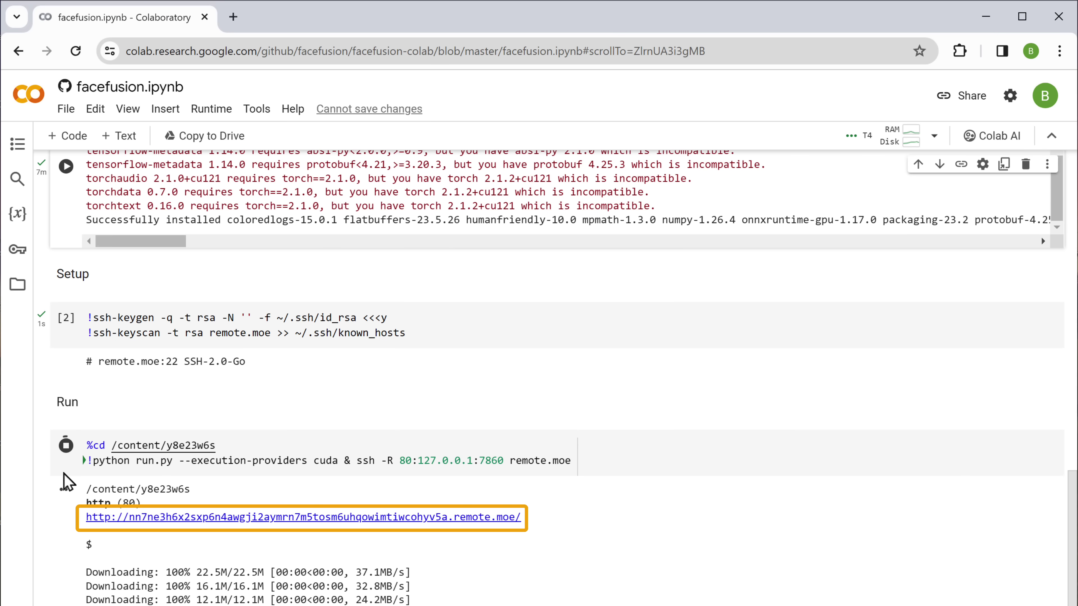
left_click(306, 519)
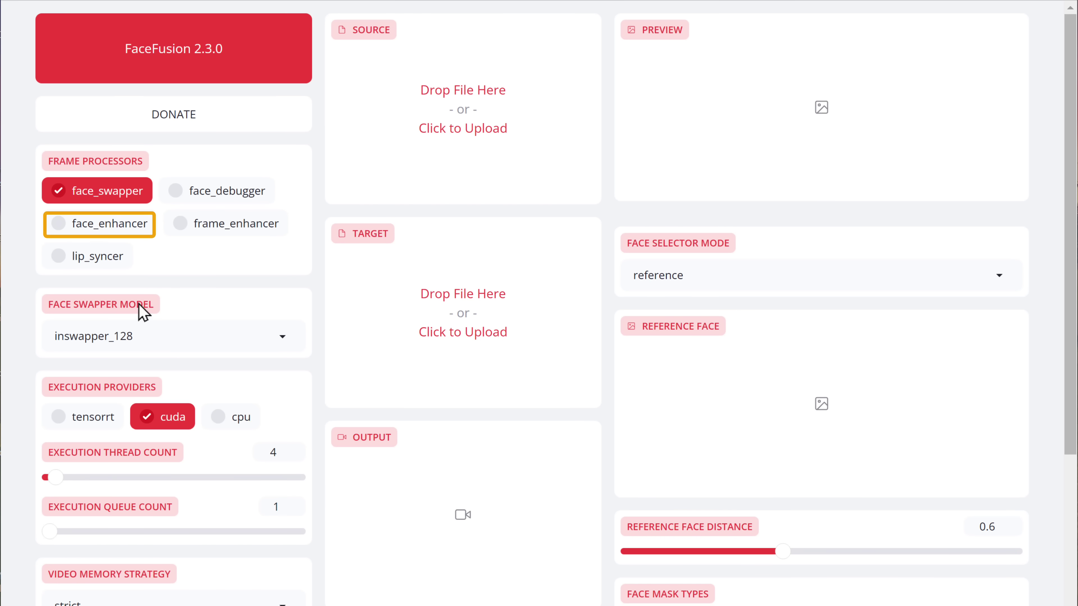
Enable face_enhancer and upload image .png as the source face
left_click(60, 229)
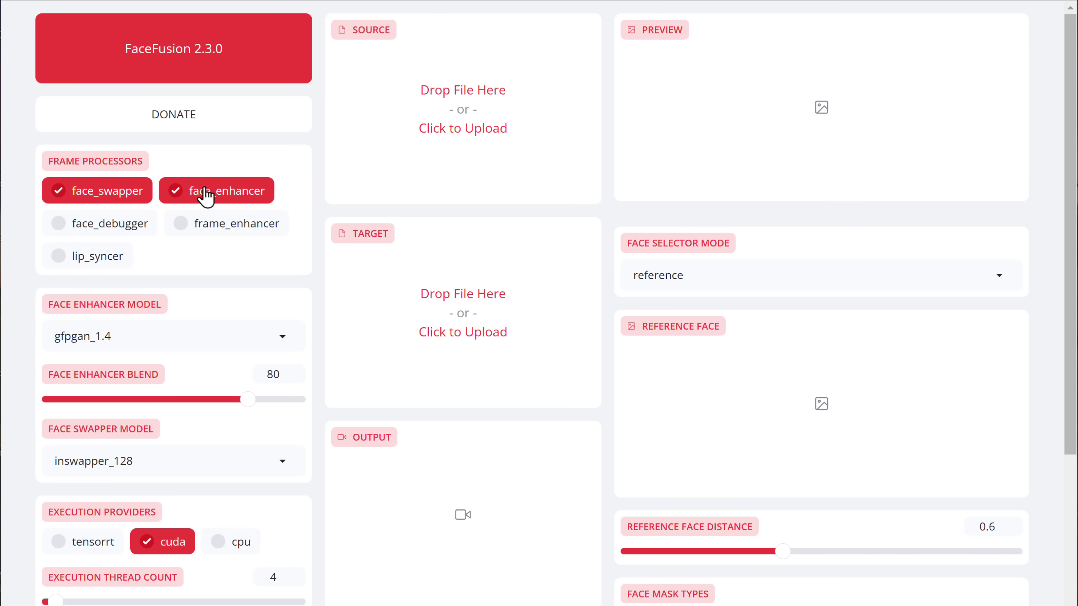
left_click(463, 131)
left_click(67, 144)
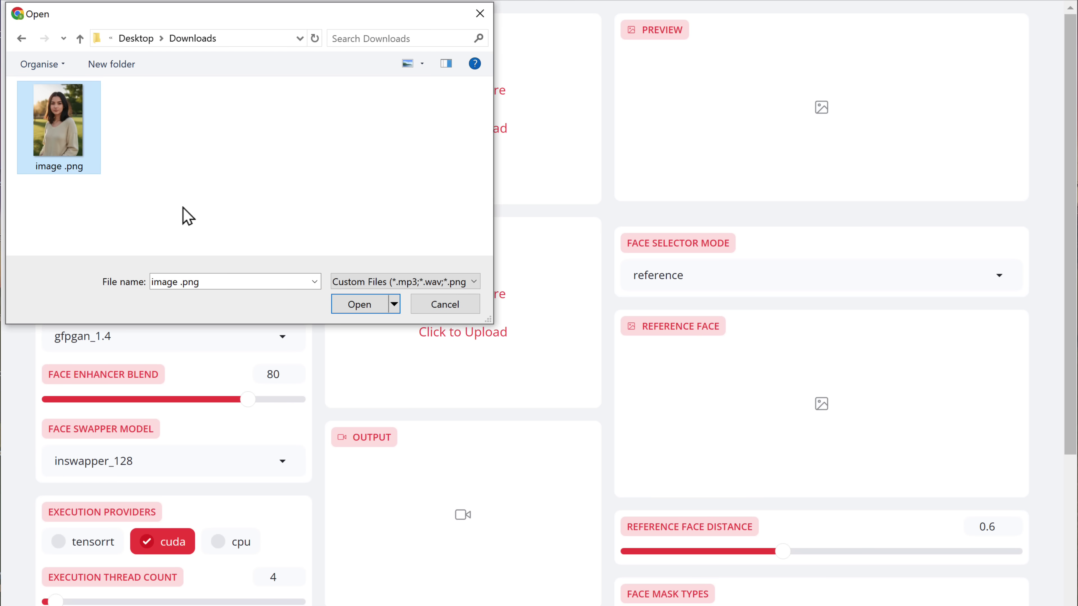
left_click(360, 303)
Upload the Pexels stock video as the target
scroll(362, 222, "down", 2)
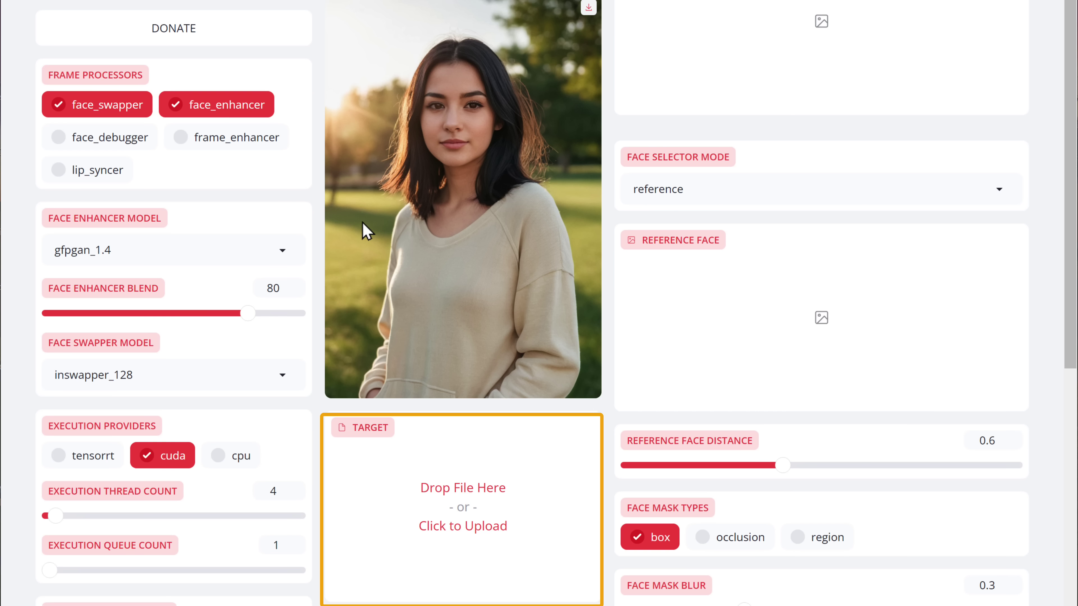
left_click(464, 527)
left_click(80, 61)
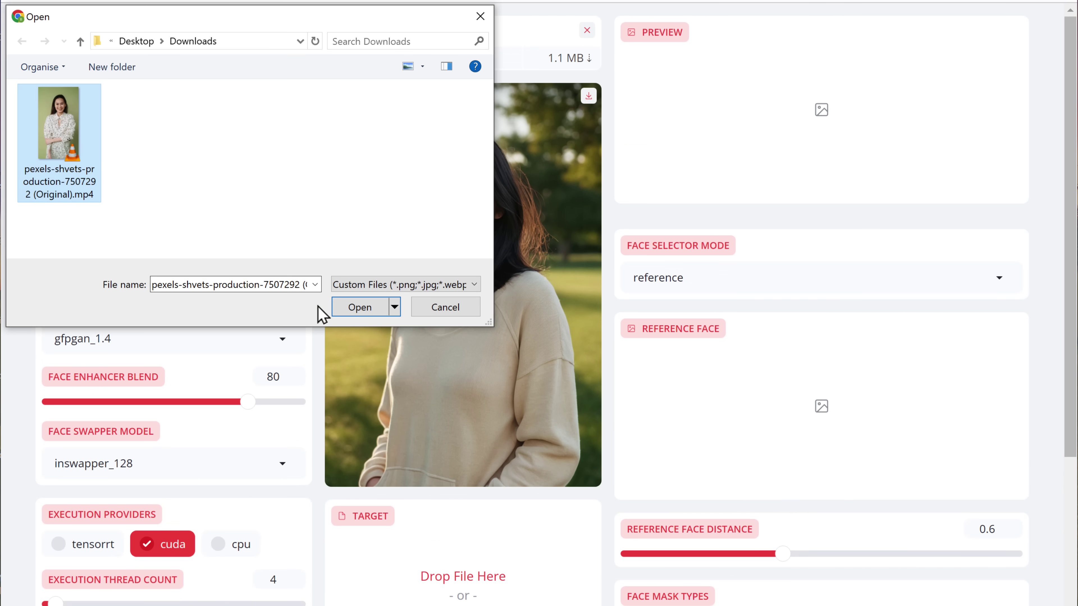
left_click(360, 307)
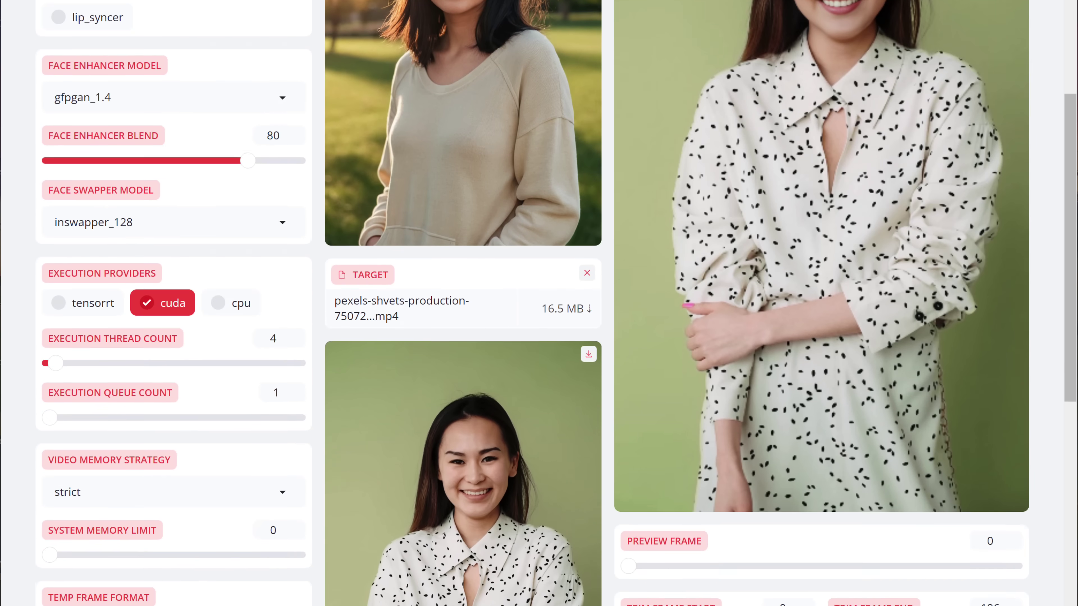
Bring the Output panel into view to see the finished 7-second face-swapped video
scroll(517, 539, "down", 15)
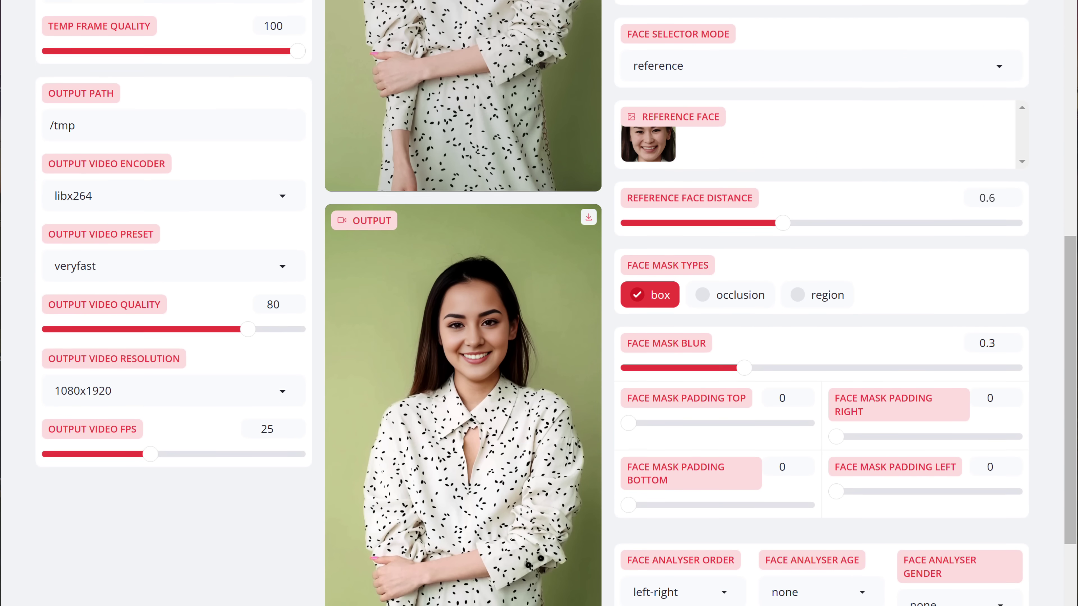
scroll(468, 445, "down", 3)
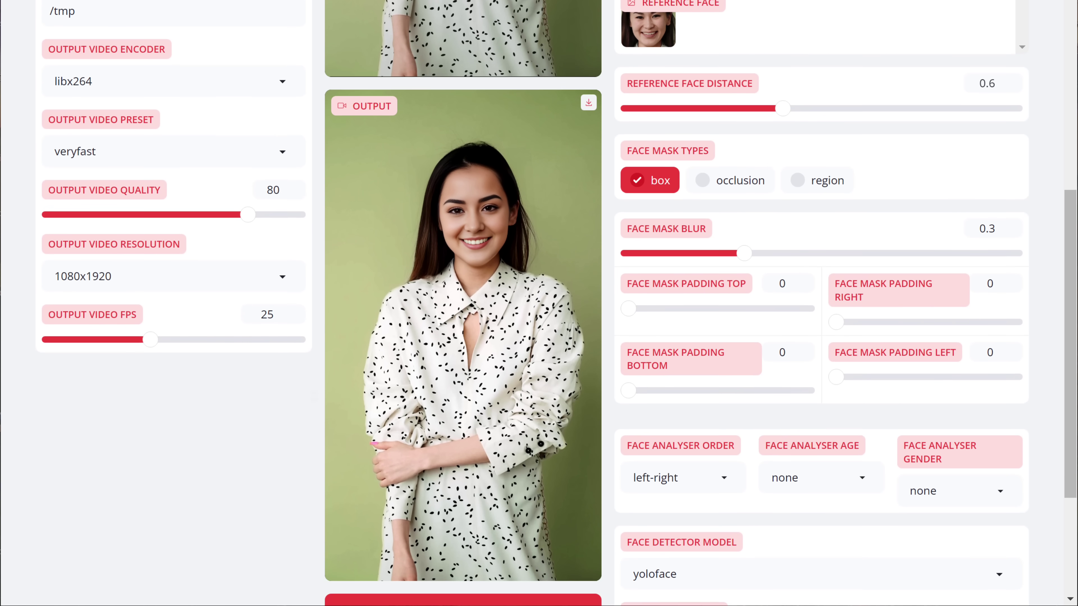
mouse_move(309, 553)
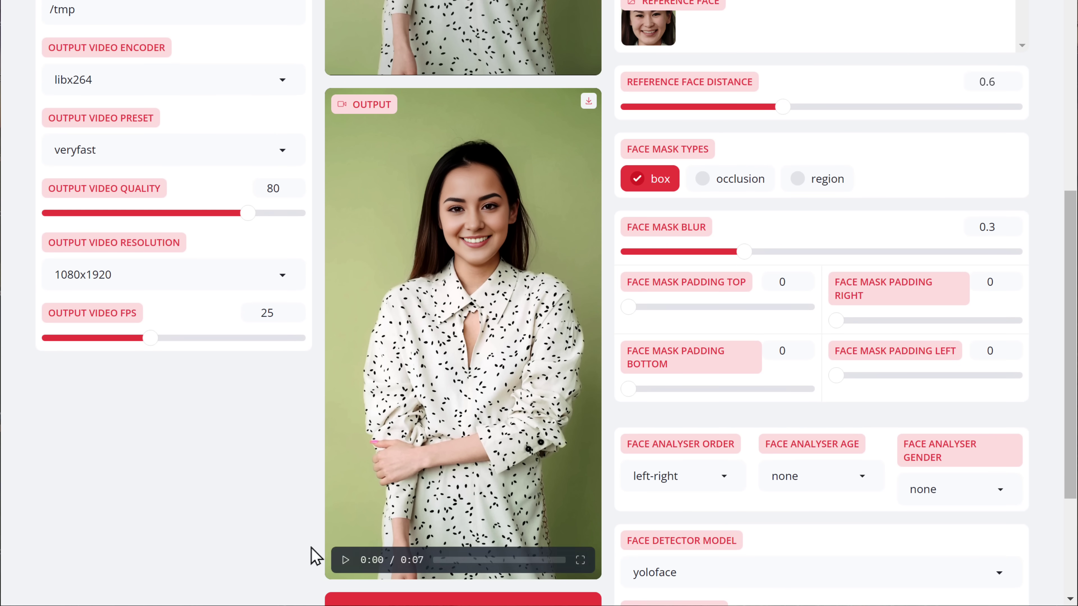